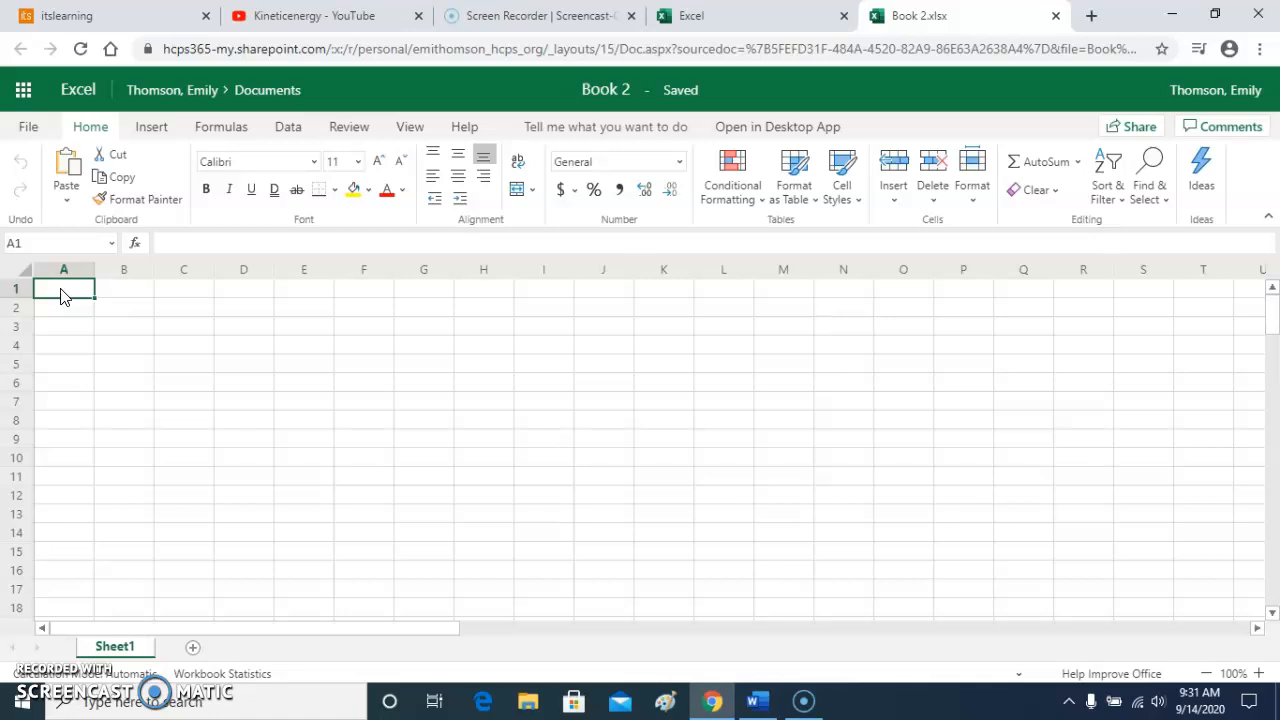
Enter the column headers "Voltage (v)" in cell A1 and "Distance (cm)" in cell B1
{"action": "double_click", "coordinate": [61, 292]}
{"action": "type", "text": "Voltage"}
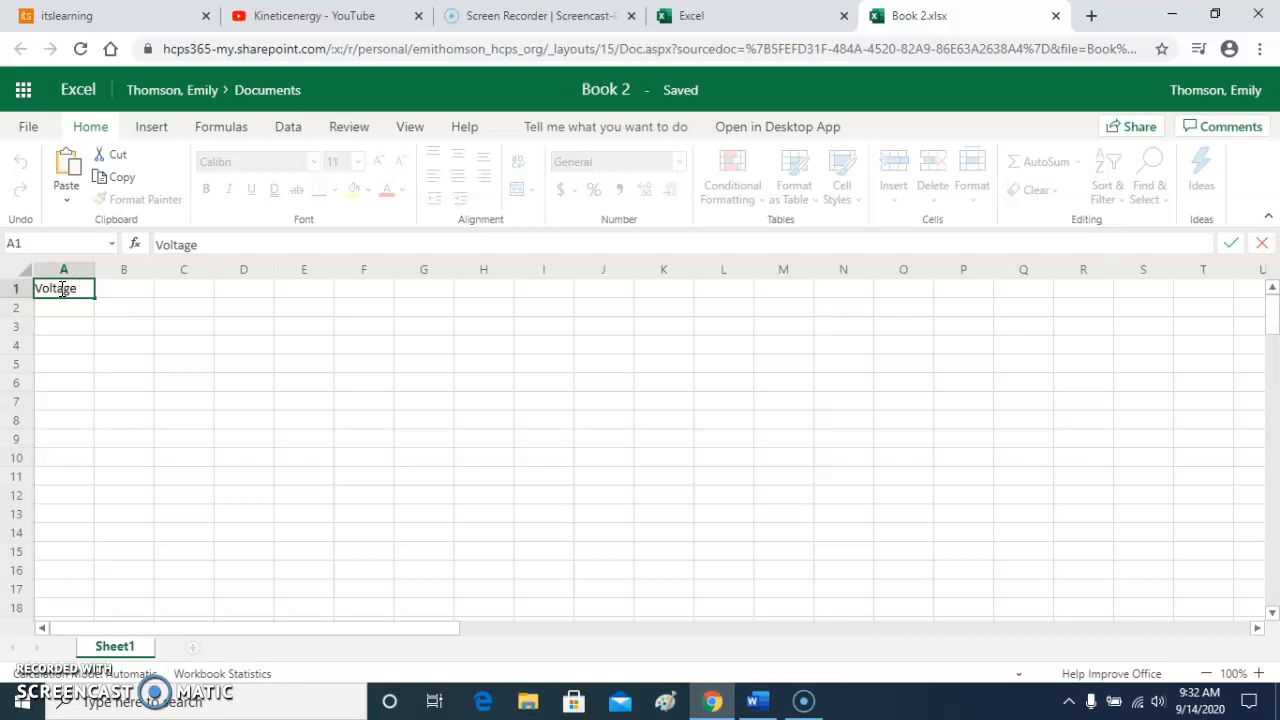
{"action": "type", "text": " (v)"}
{"action": "left_click", "coordinate": [104, 306]}
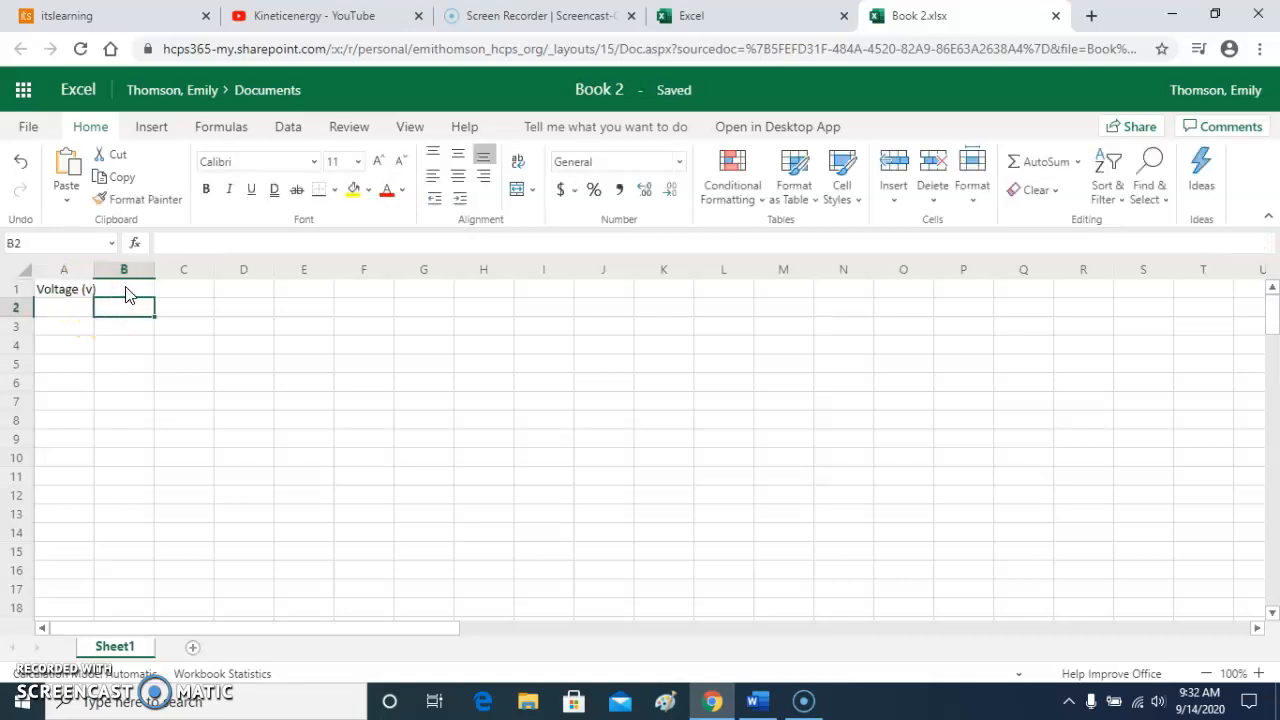
{"action": "double_click", "coordinate": [126, 290]}
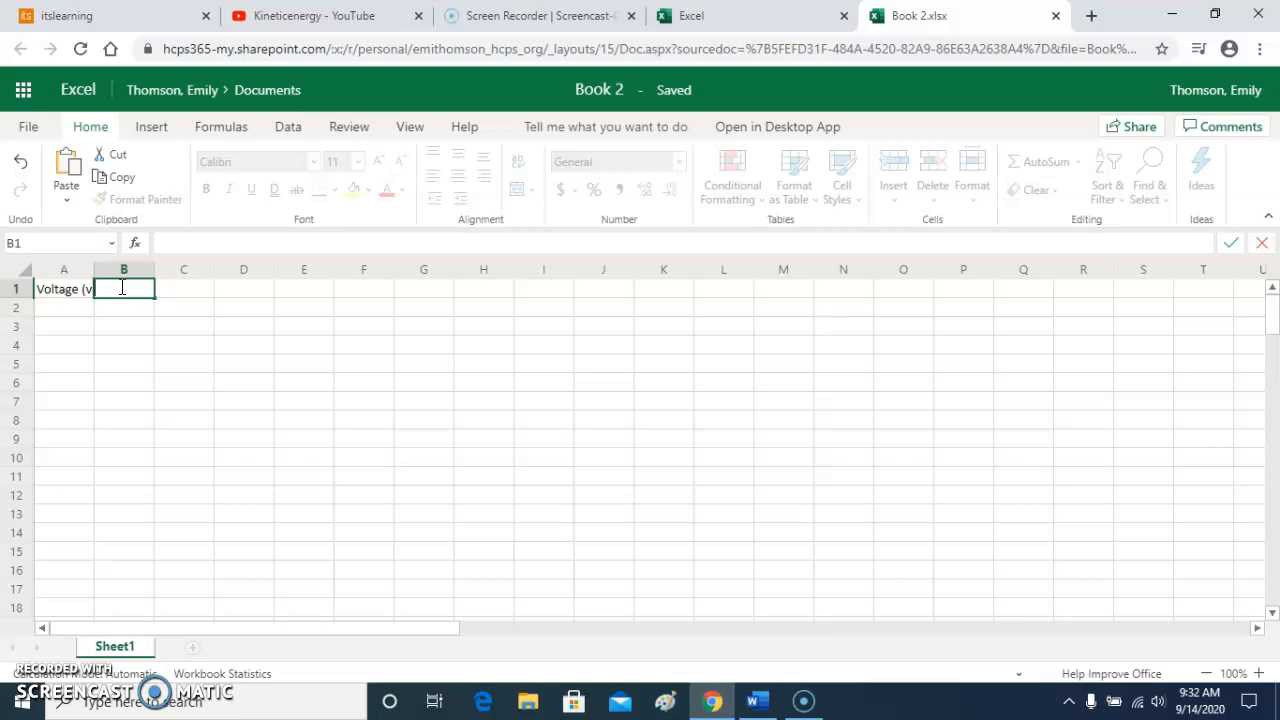
{"action": "type", "text": "Distance (cm"}
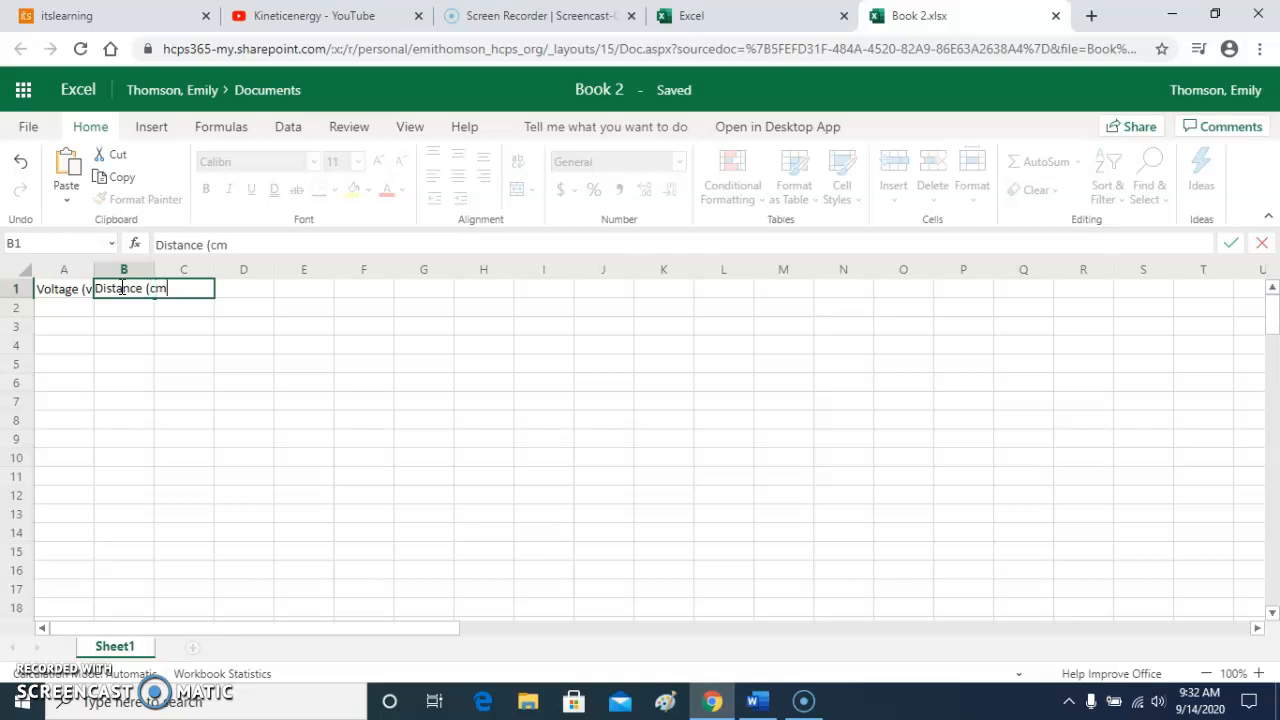
{"action": "type", "text": ")"}
{"action": "left_click", "coordinate": [140, 345]}
Widen columns B and A so that both header texts fit inside their cells
{"action": "left_click", "coordinate": [122, 292]}
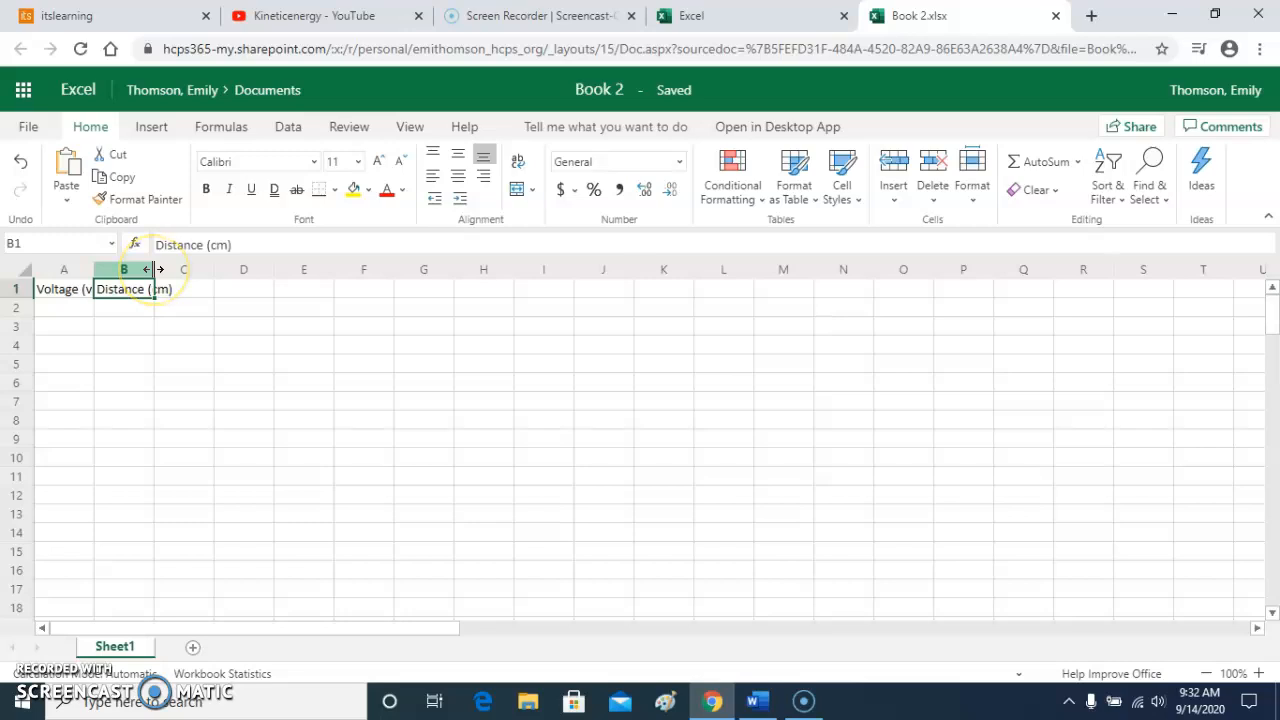
{"action": "left_click_drag", "start_coordinate": [154, 269], "coordinate": [178, 275]}
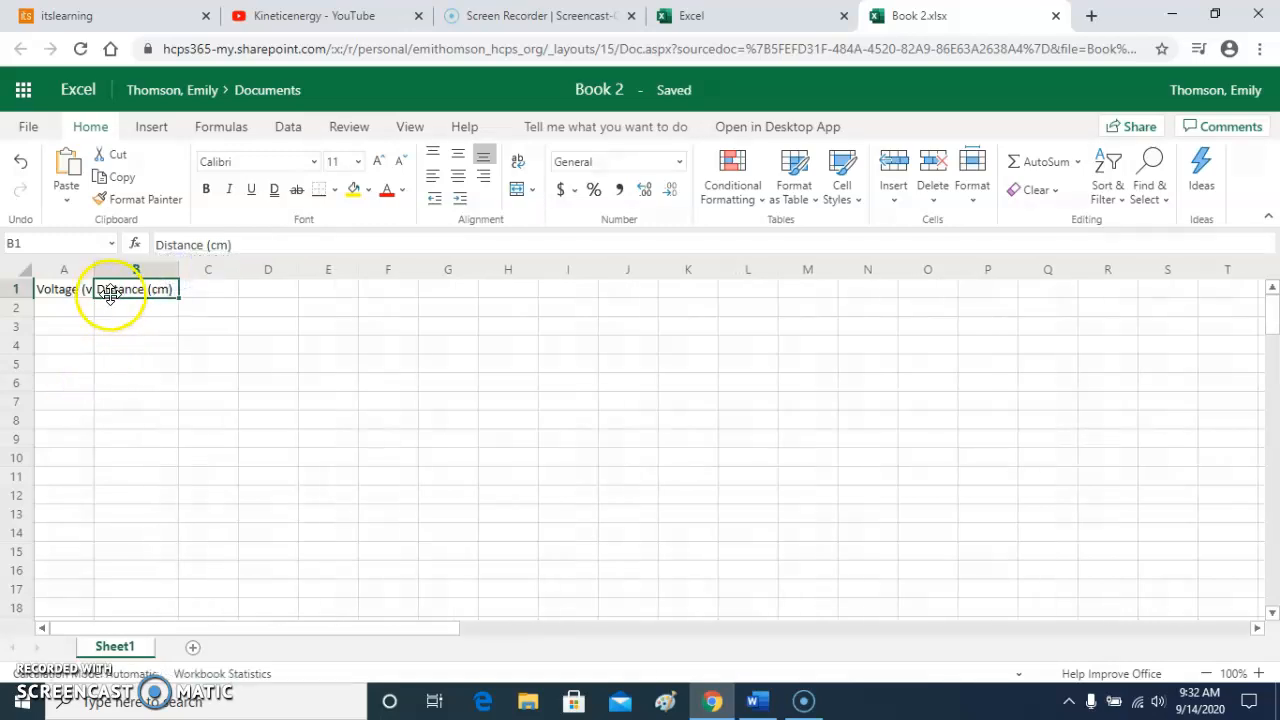
{"action": "left_click", "coordinate": [78, 290]}
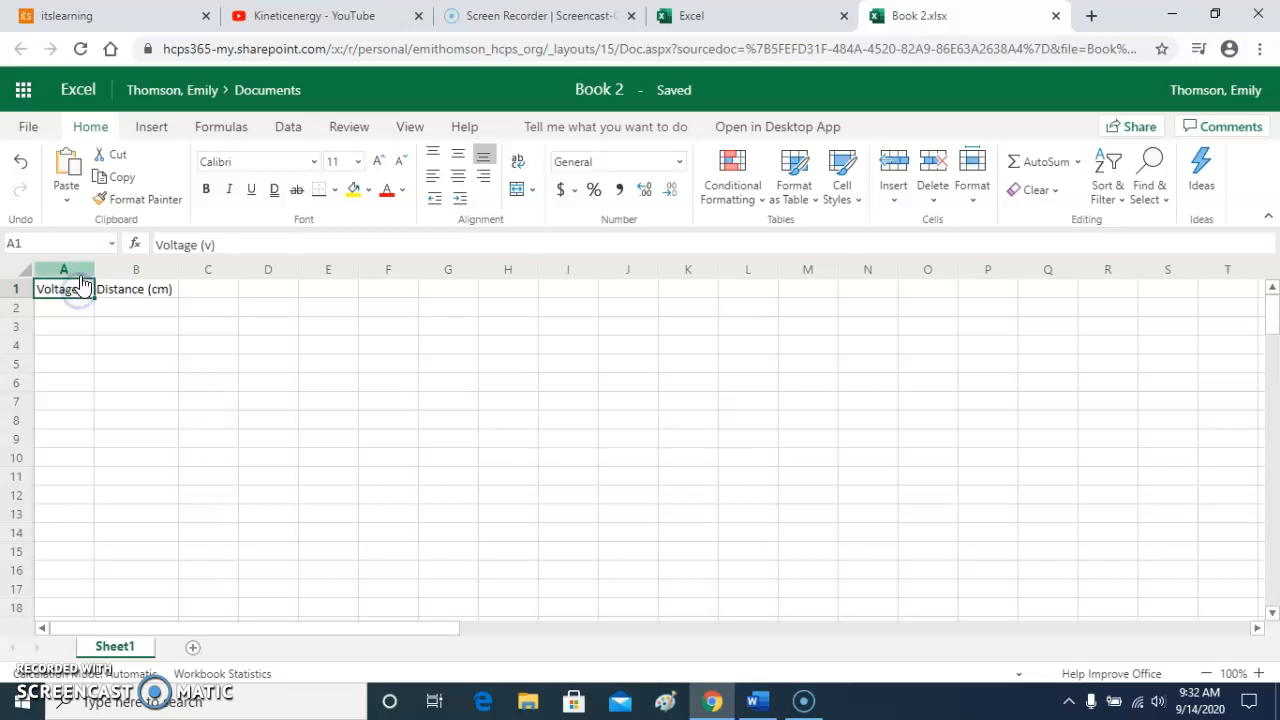
{"action": "left_click", "coordinate": [84, 270]}
{"action": "left_click_drag", "start_coordinate": [92, 270], "coordinate": [100, 270]}
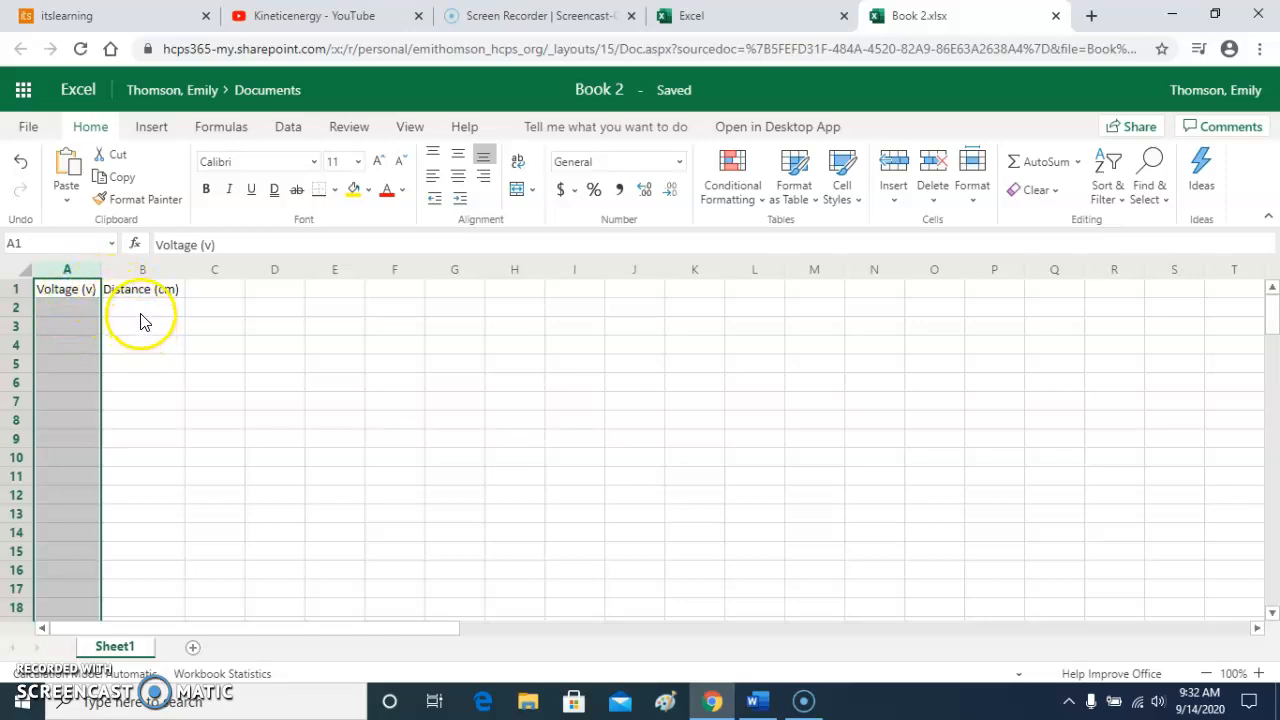
{"action": "left_click", "coordinate": [140, 312]}
Enter the voltage values 2, 3 and 4 in cells A2 to A4
{"action": "left_click", "coordinate": [55, 310]}
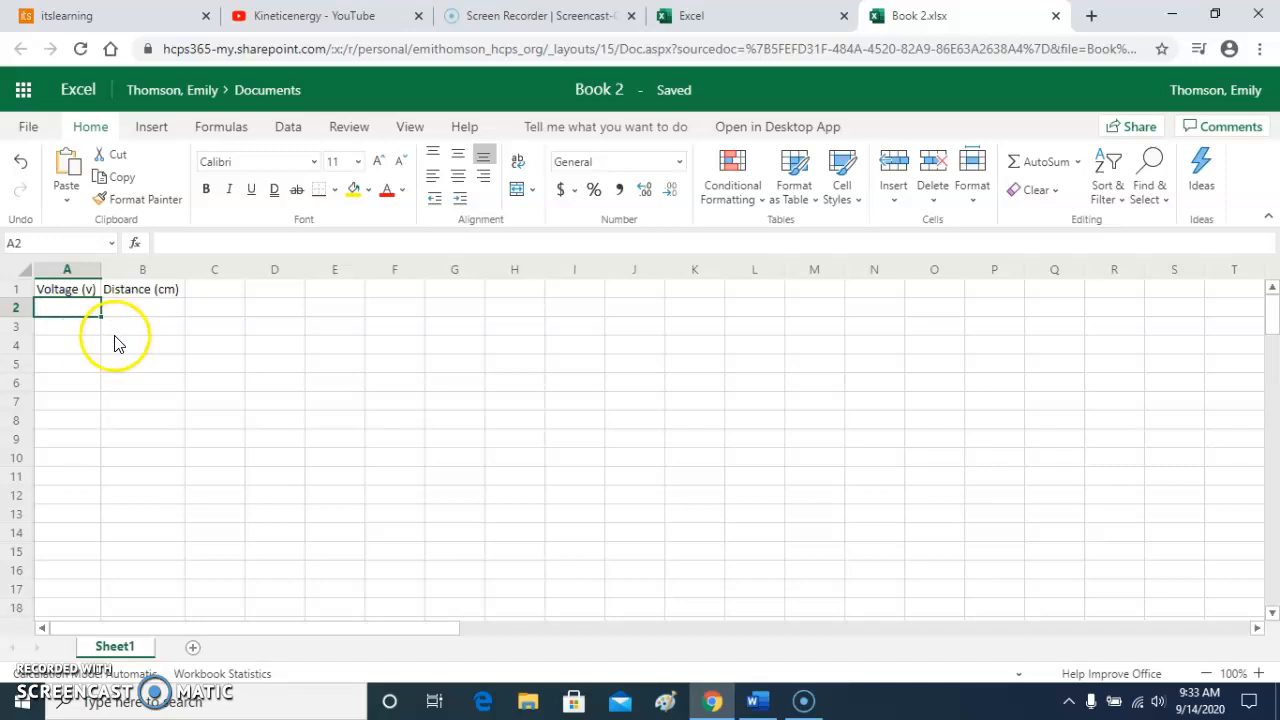
{"action": "type", "text": "2"}
{"action": "key", "text": "Return"}
{"action": "type", "text": "3"}
{"action": "key", "text": "Return"}
{"action": "type", "text": "4"}
{"action": "key", "text": "Return"}
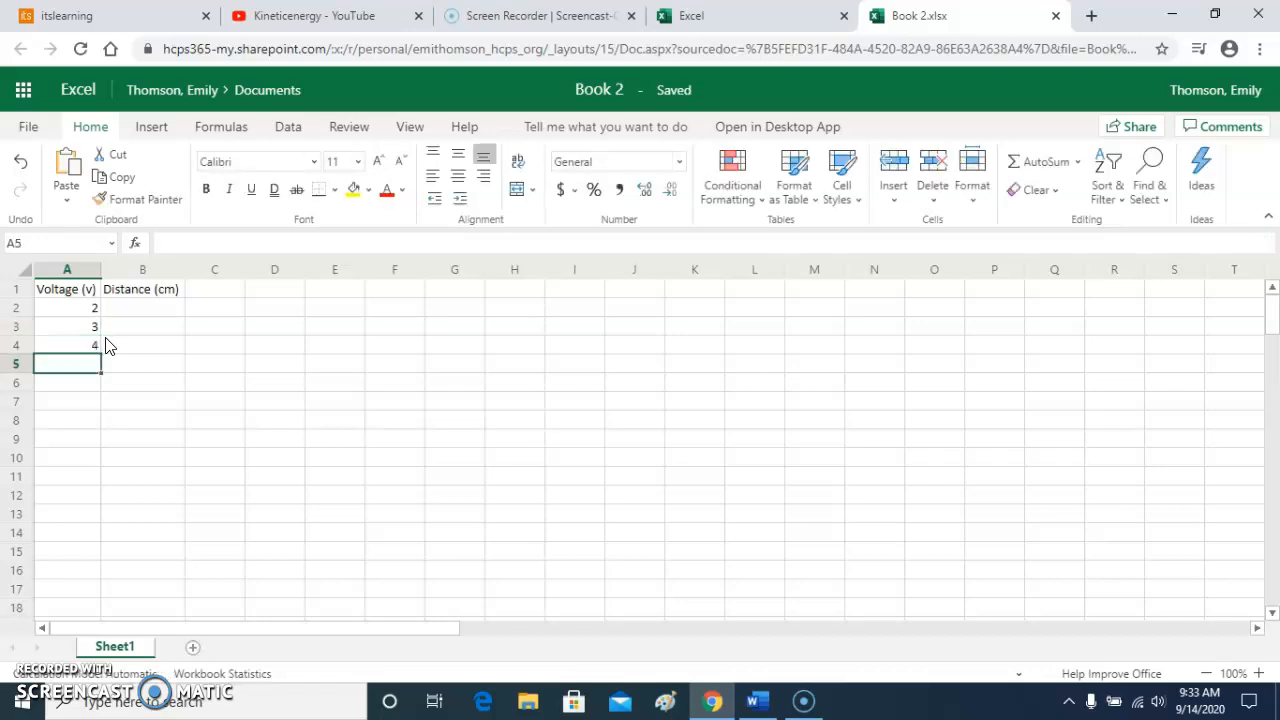
Enter the distance values 0, 8 and 21 in cells B2 to B4
{"action": "key", "text": "Right"}
{"action": "key", "text": "Up"}
{"action": "key", "text": "Up"}
{"action": "key", "text": "Up"}
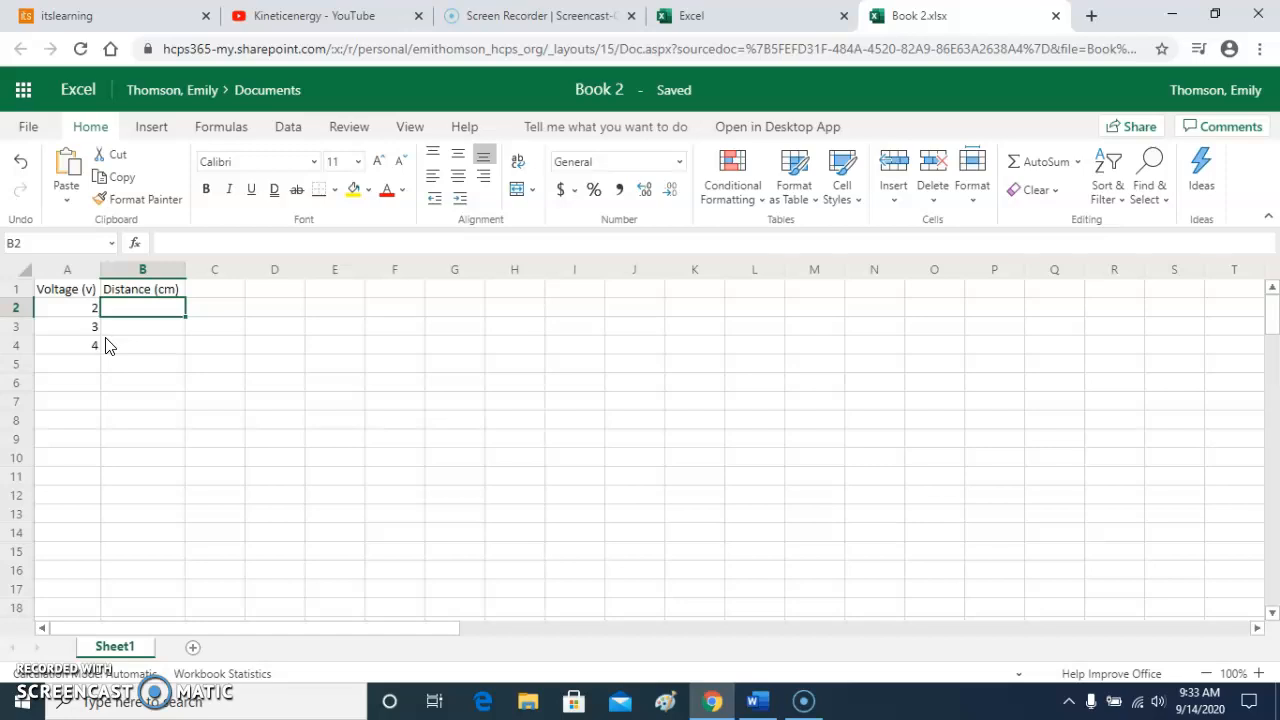
{"action": "type", "text": "0"}
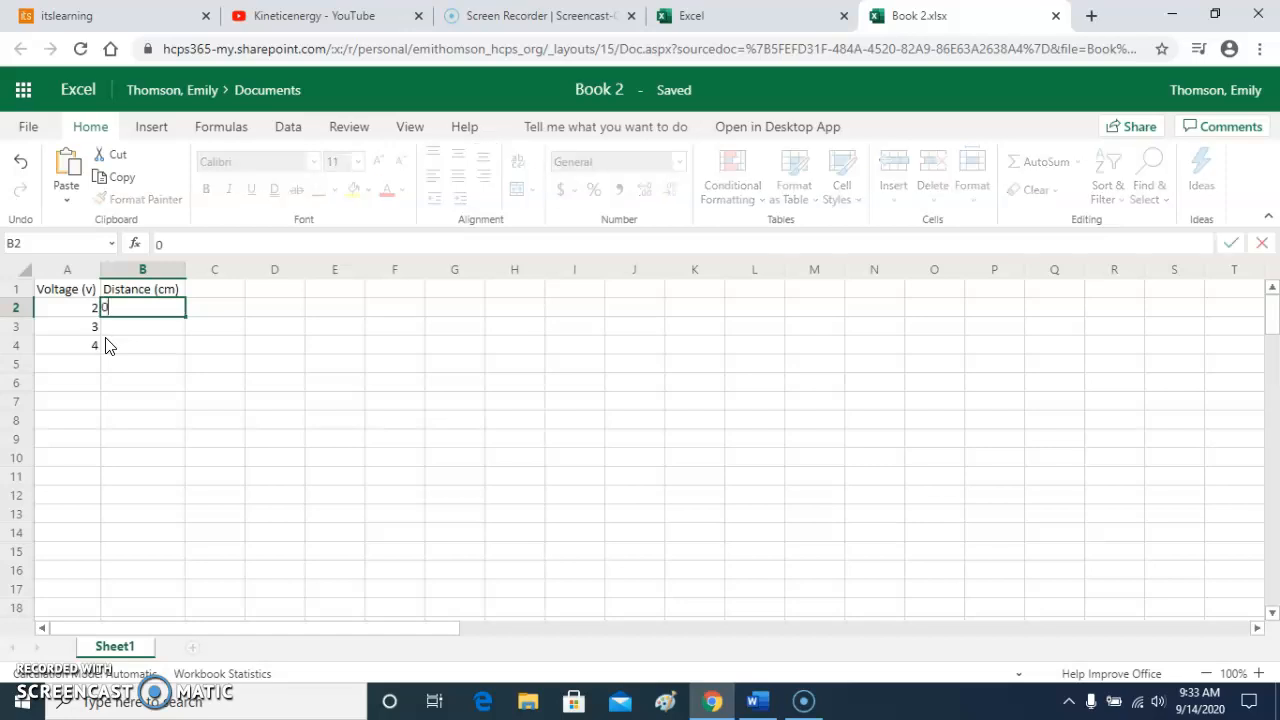
{"action": "key", "text": "Return"}
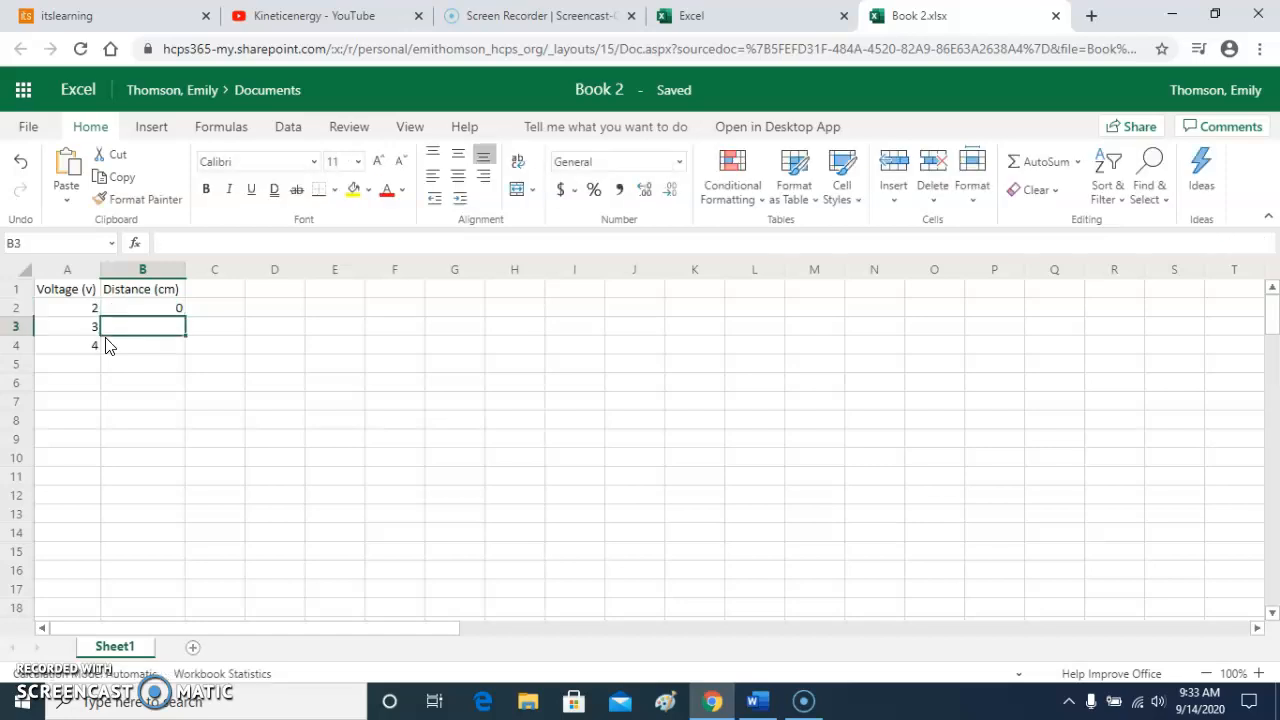
{"action": "type", "text": "8"}
{"action": "key", "text": "Return"}
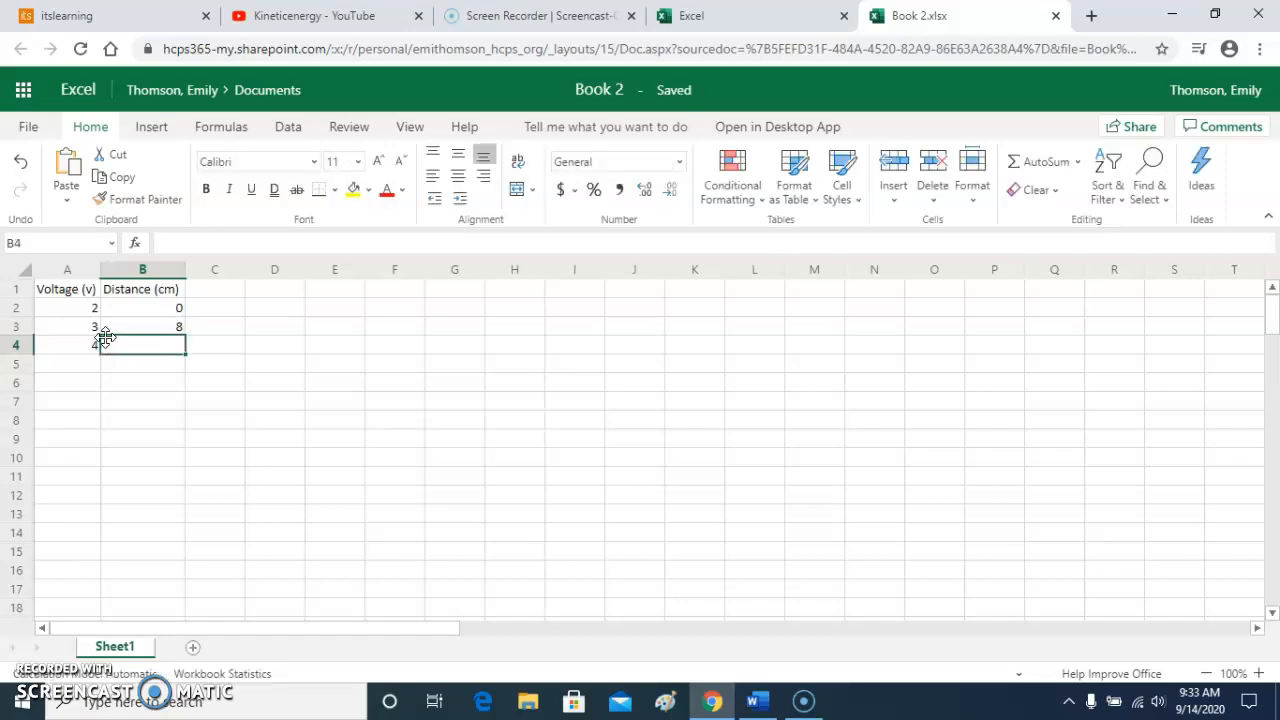
{"action": "type", "text": "21"}
{"action": "key", "text": "Return"}
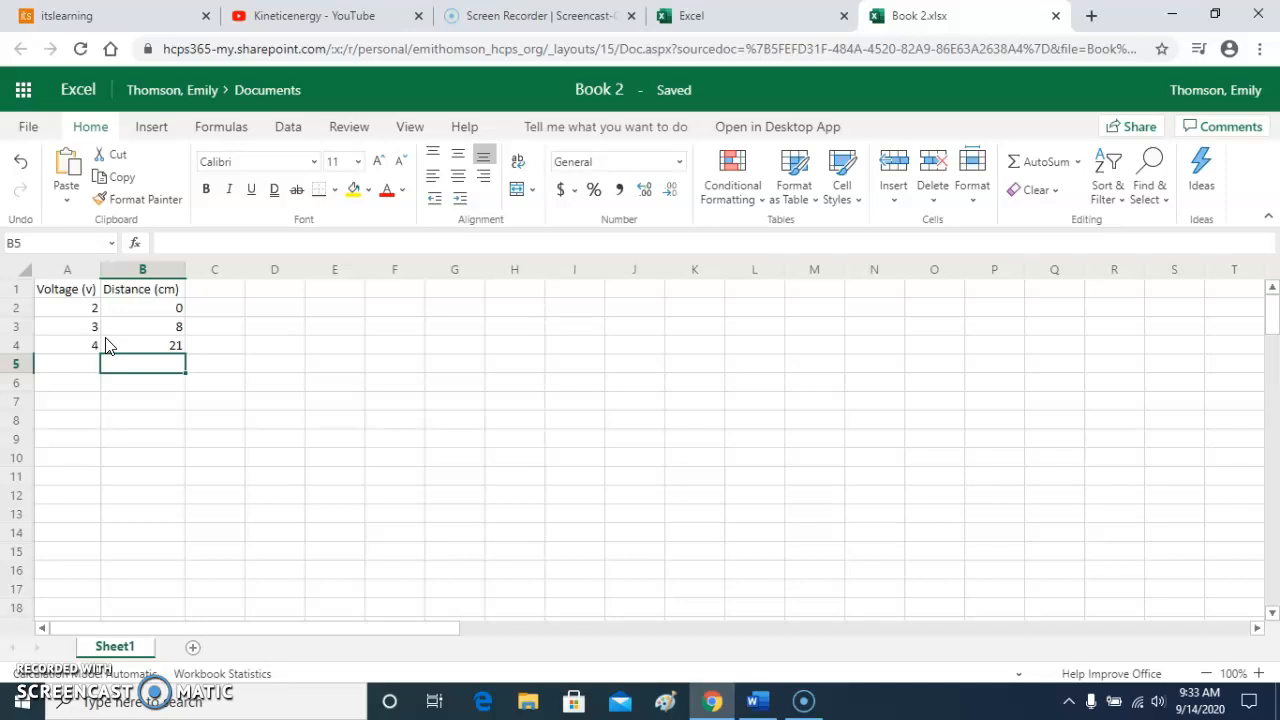
Center the contents of the data range A1:B4 horizontally
{"action": "left_click", "coordinate": [170, 345]}
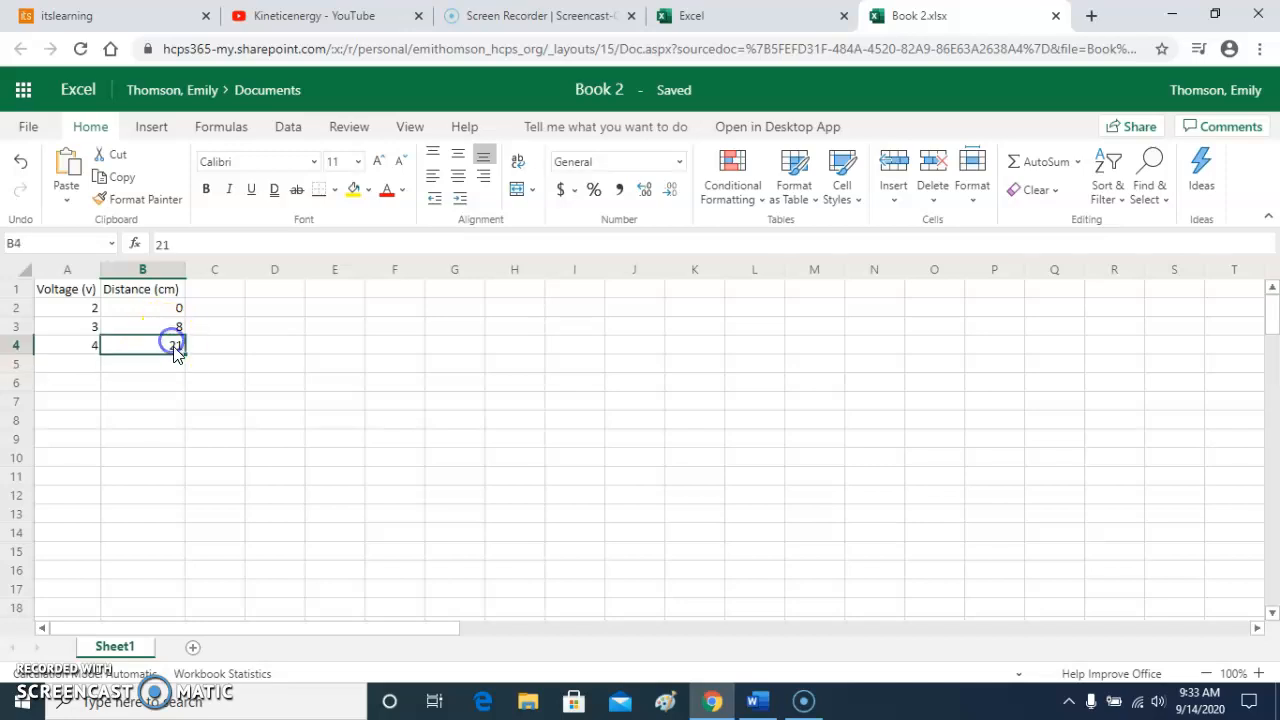
{"action": "left_click_drag", "start_coordinate": [168, 349], "coordinate": [74, 296]}
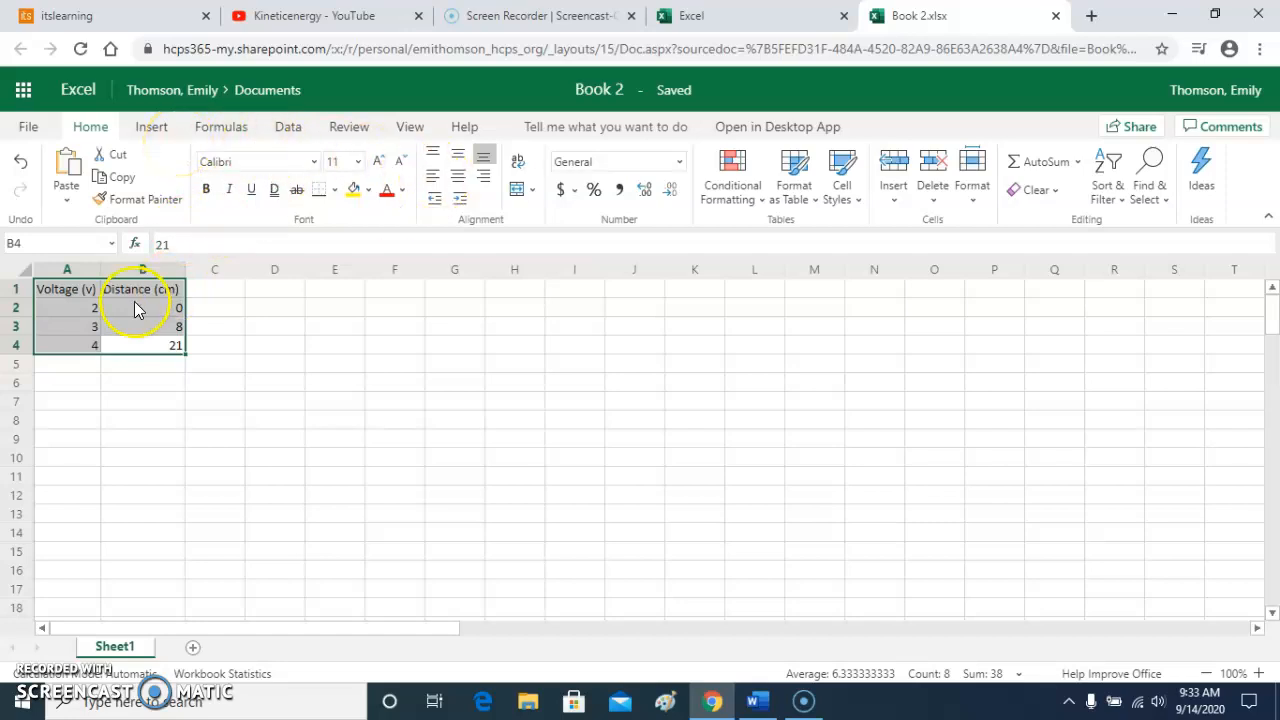
{"action": "left_click", "coordinate": [452, 179]}
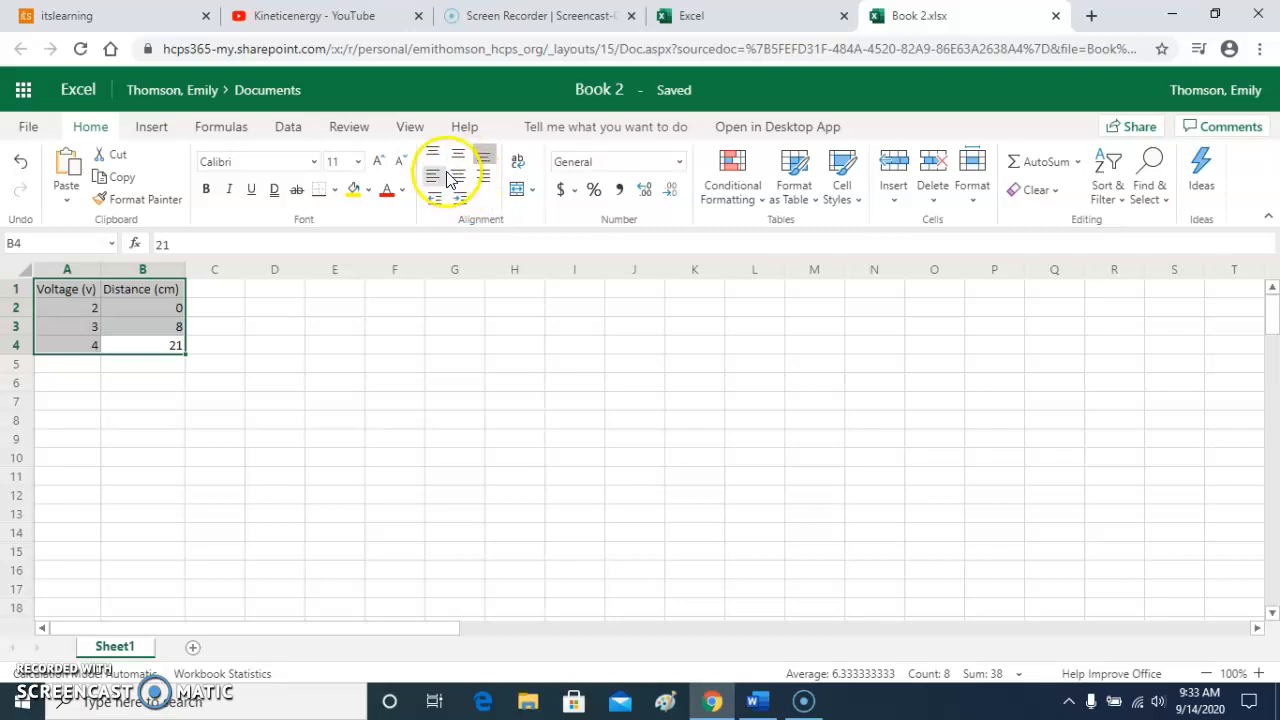
{"action": "left_click", "coordinate": [458, 178]}
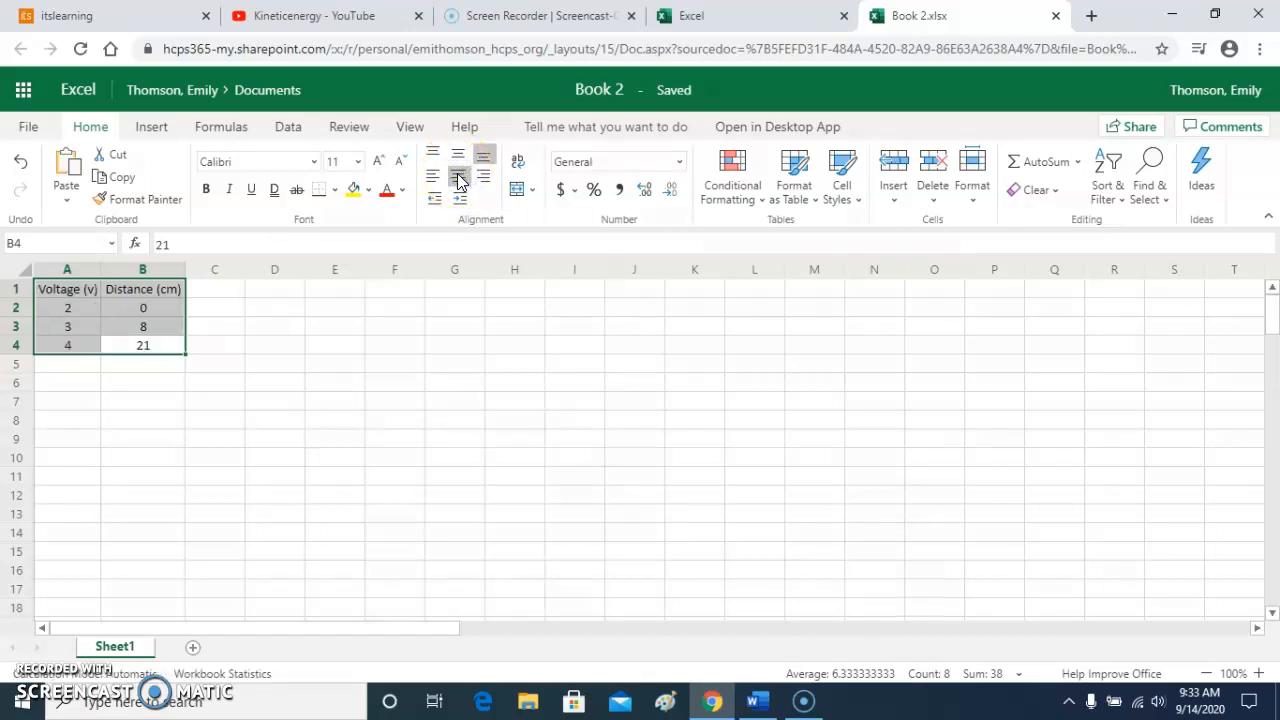
Convert the range A1:B4 into a table with headers
{"action": "left_click", "coordinate": [160, 136]}
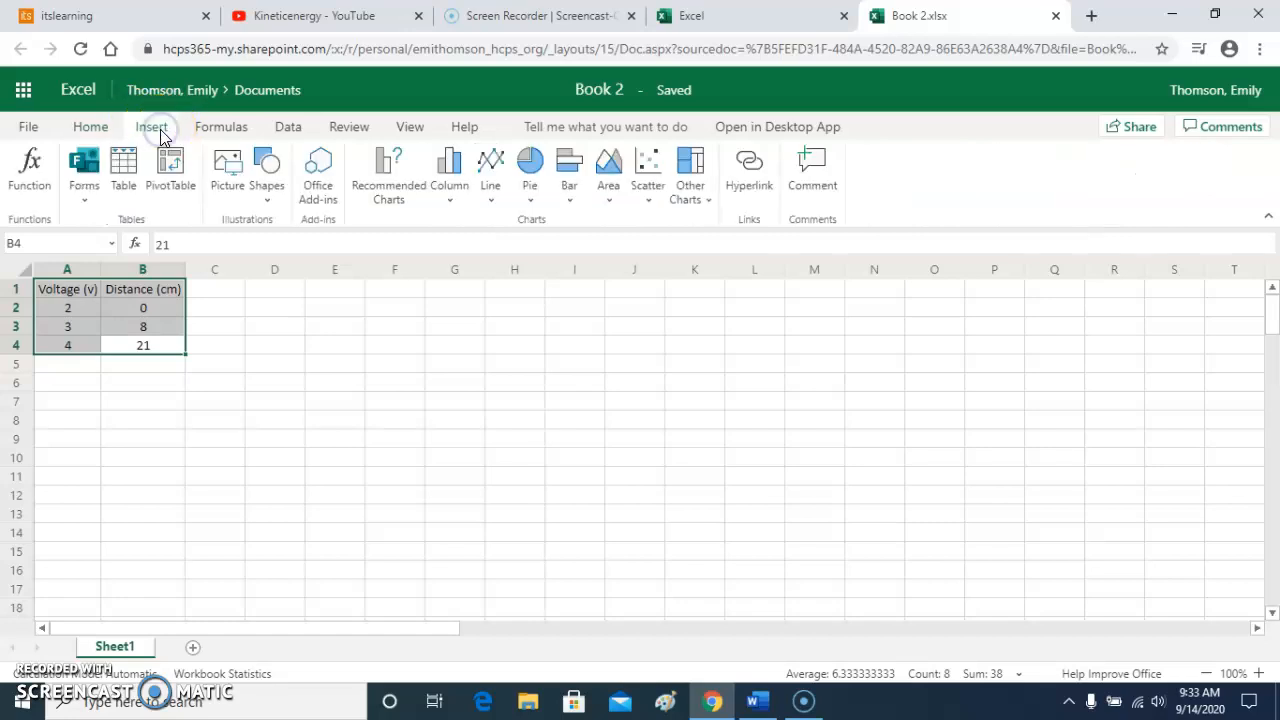
{"action": "left_click", "coordinate": [124, 167]}
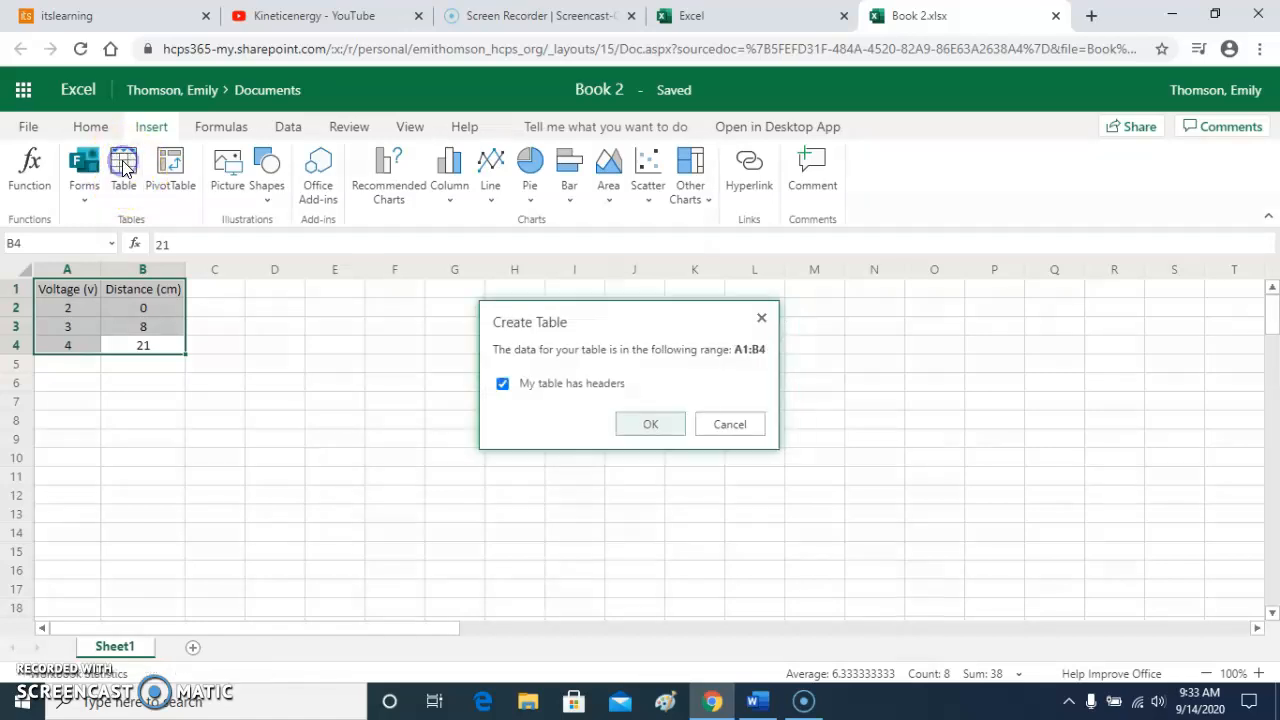
{"action": "left_click", "coordinate": [655, 426]}
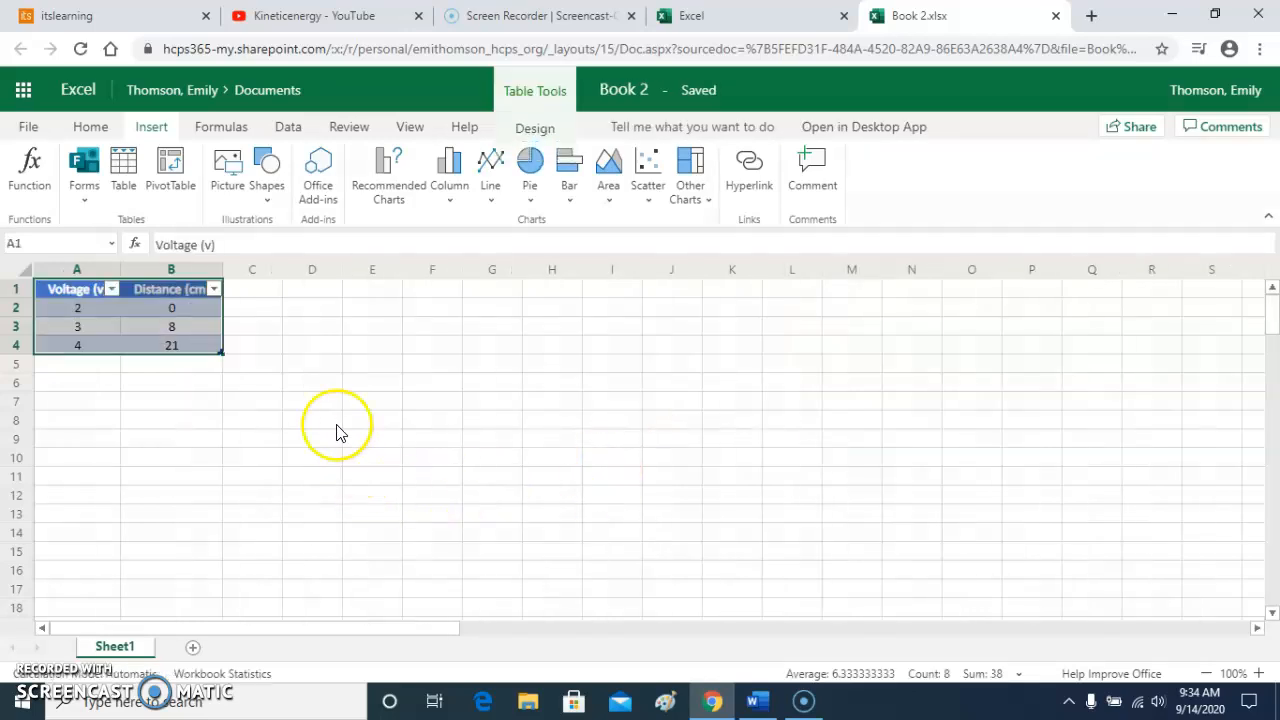
{"action": "left_click", "coordinate": [287, 396]}
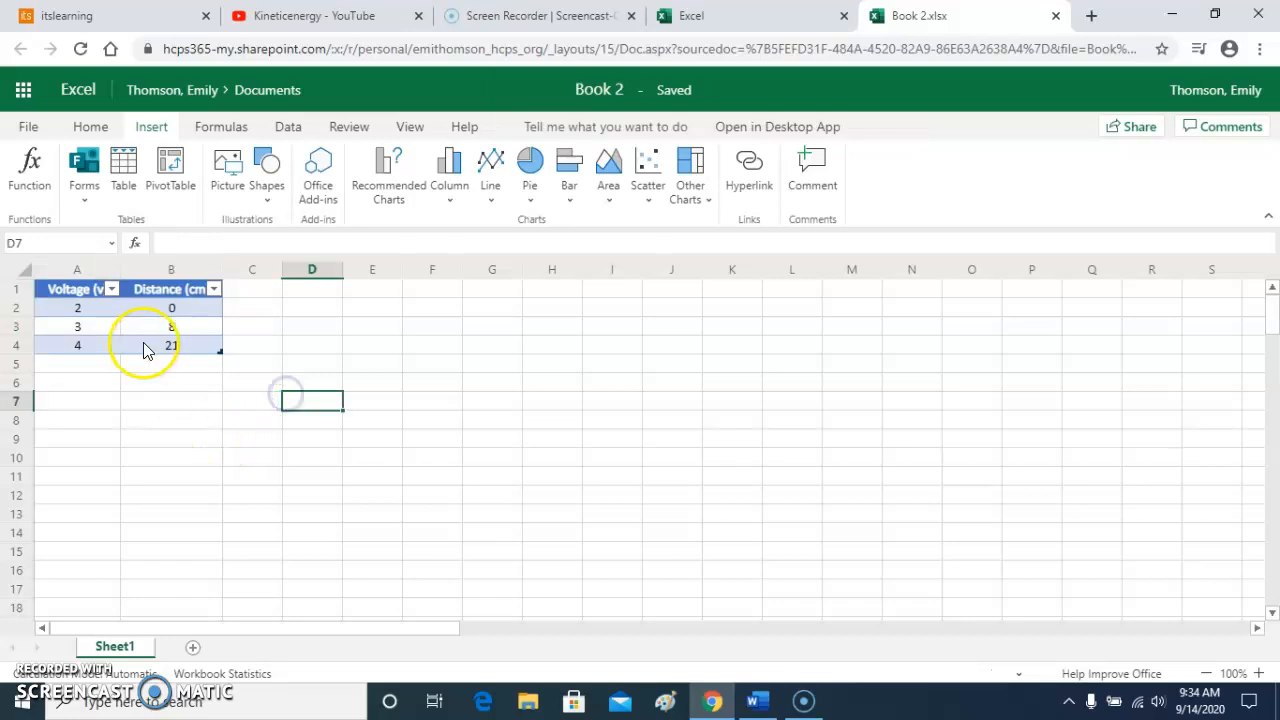
Insert a scatter chart with straight lines and no markers from the whole voltage and distance table
{"action": "left_click", "coordinate": [208, 346]}
{"action": "left_click_drag", "start_coordinate": [151, 346], "coordinate": [88, 287]}
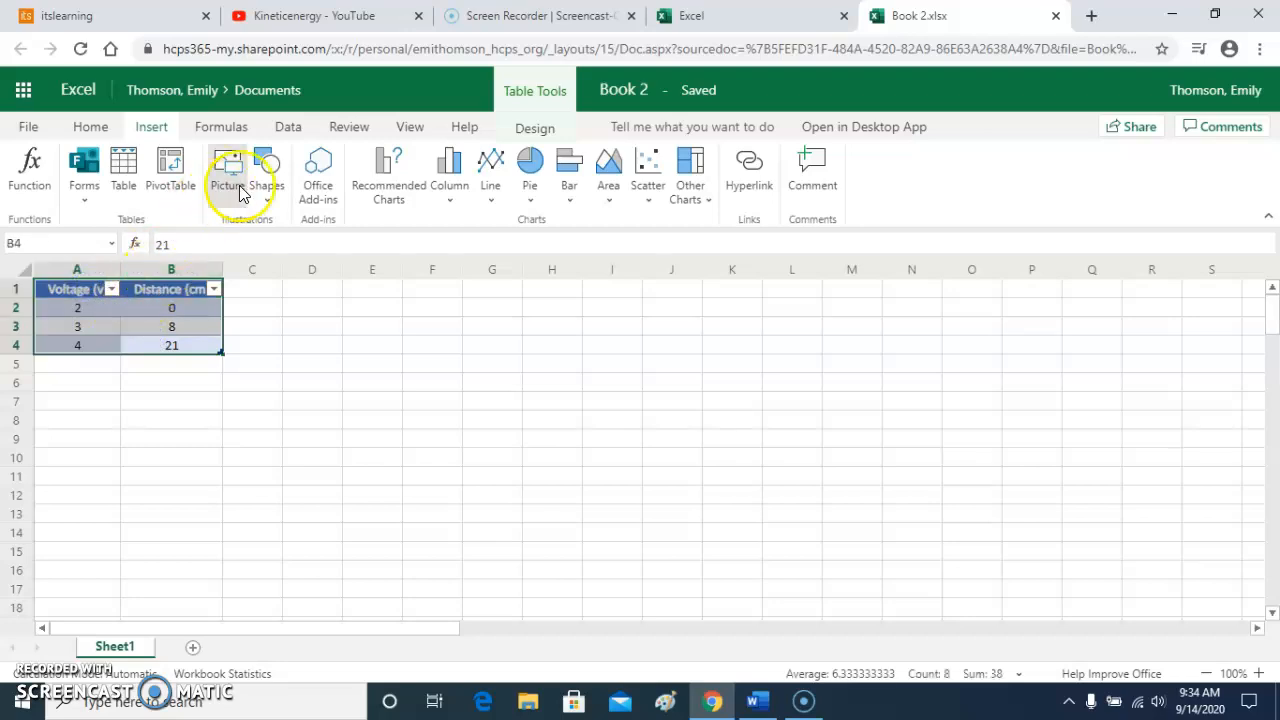
{"action": "left_click", "coordinate": [654, 194]}
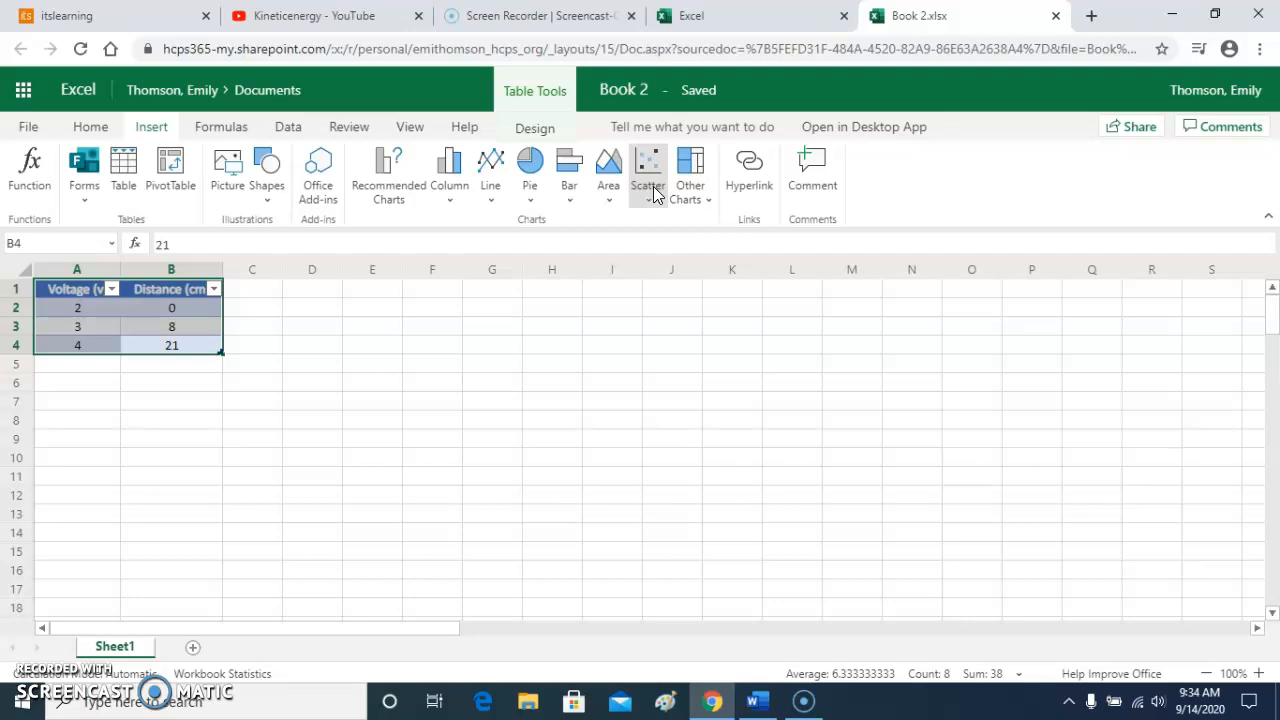
{"action": "left_click", "coordinate": [654, 194]}
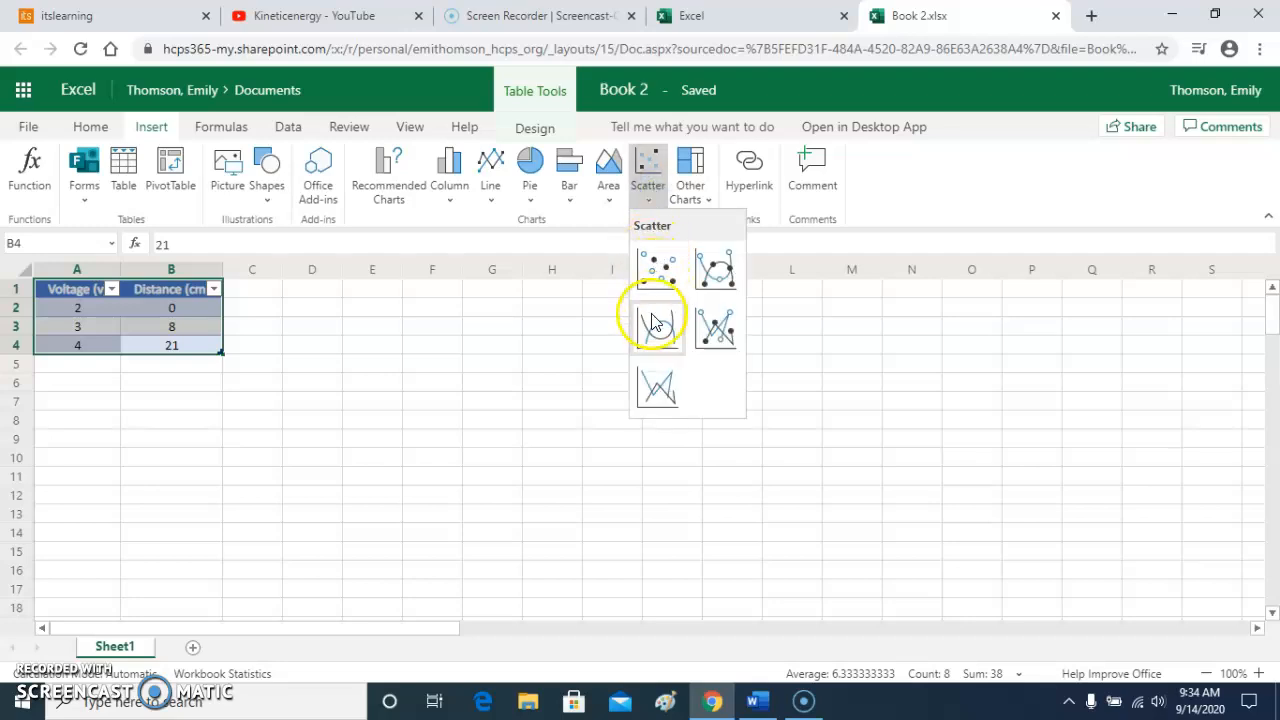
{"action": "left_click", "coordinate": [662, 390]}
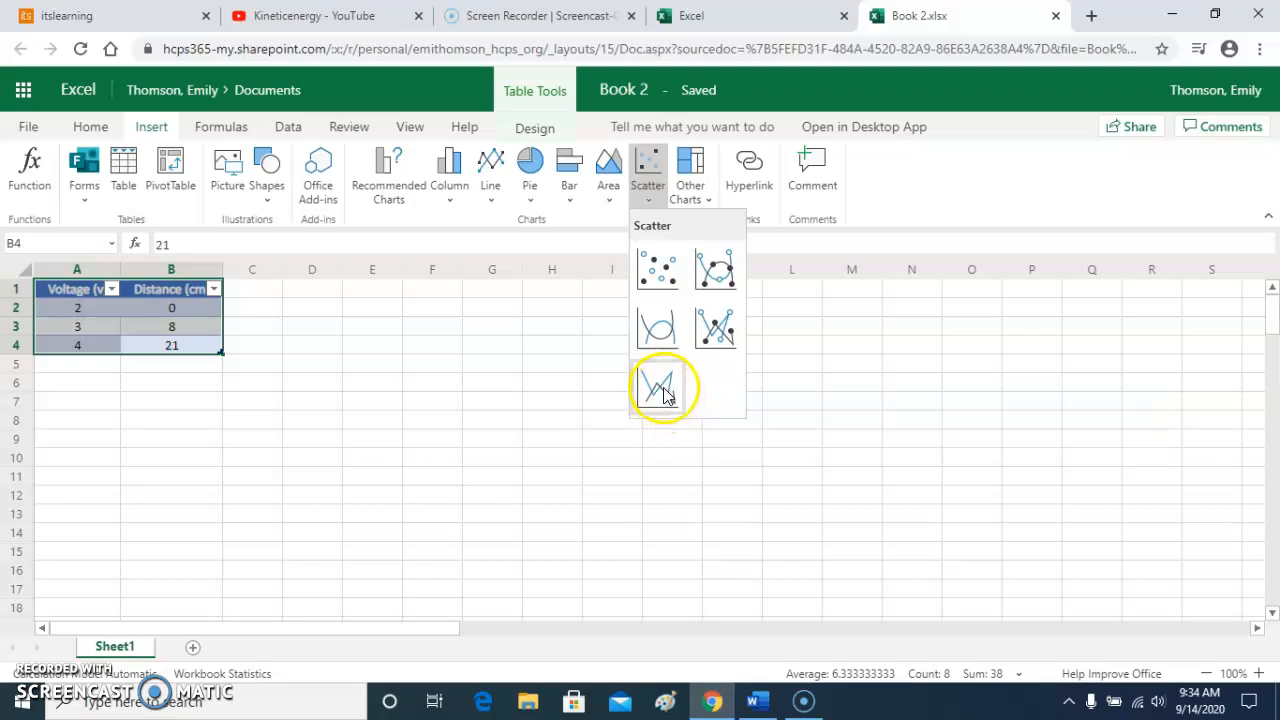
{"action": "left_click", "coordinate": [665, 393]}
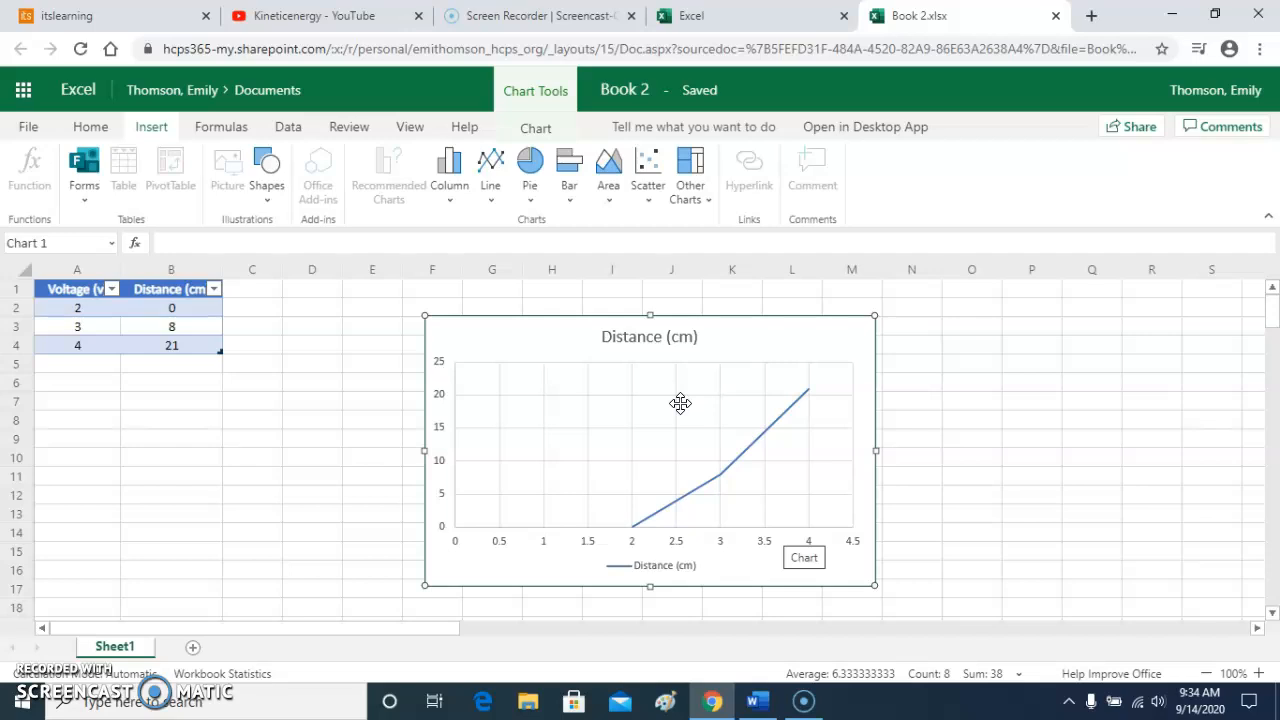
Open the chart's formatting options and change the chart title to "Distance vs. Voltage"
{"action": "left_click", "coordinate": [707, 418]}
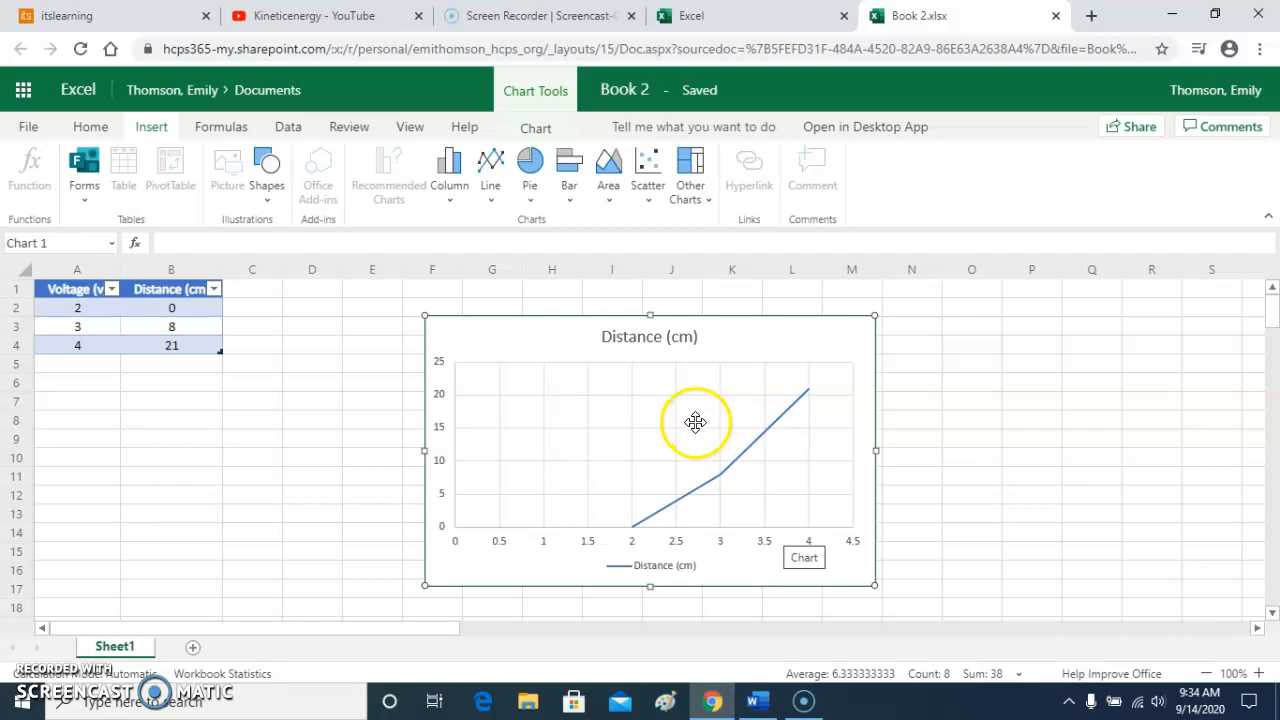
{"action": "right_click", "coordinate": [701, 416]}
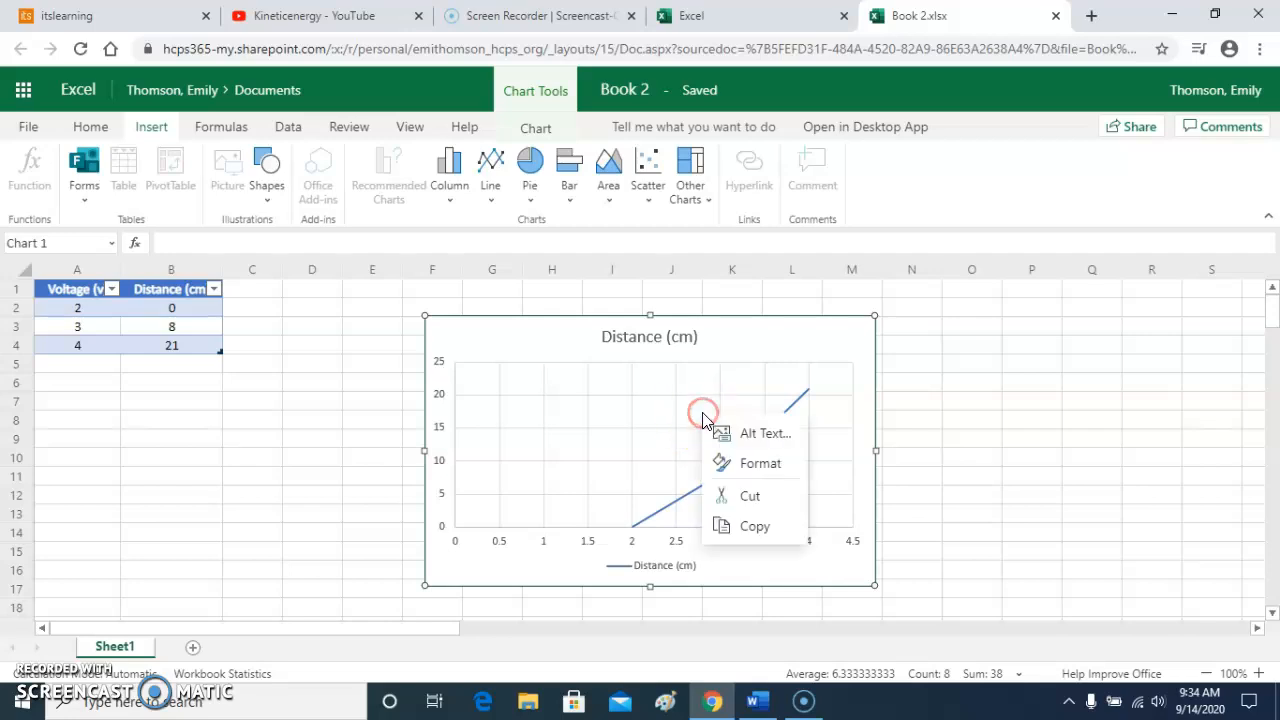
{"action": "left_click", "coordinate": [754, 466]}
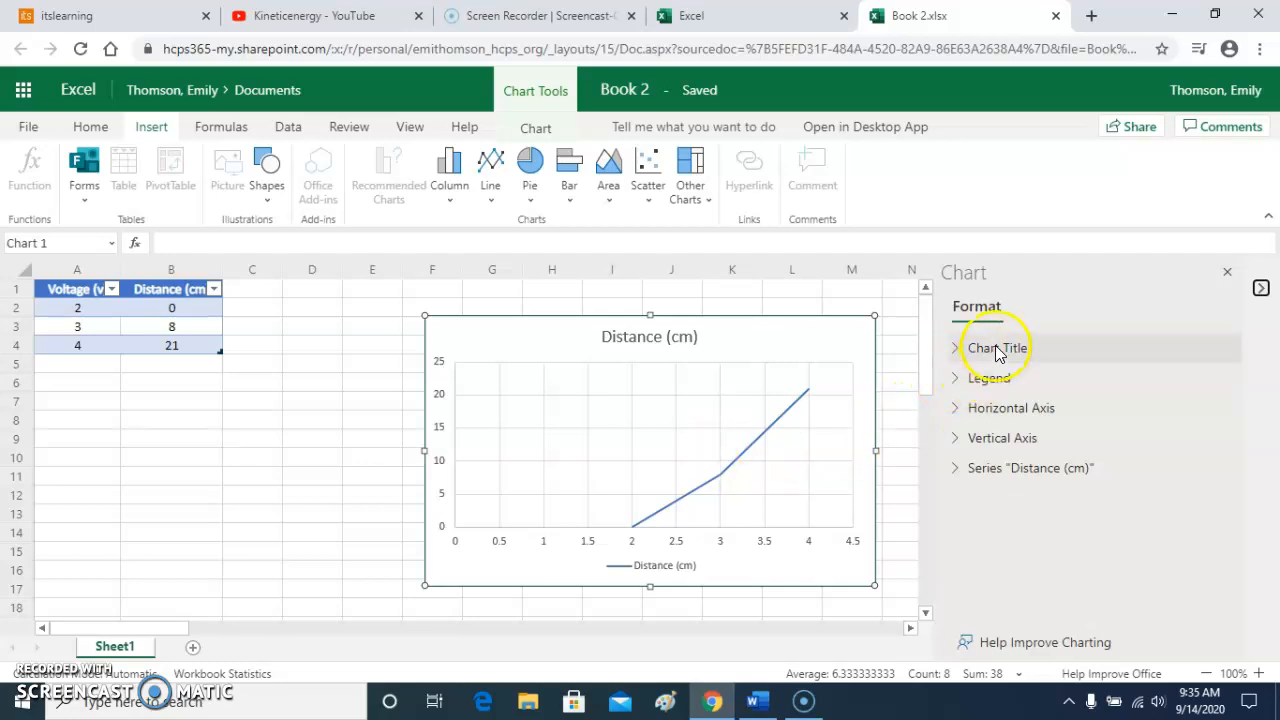
{"action": "left_click", "coordinate": [959, 349]}
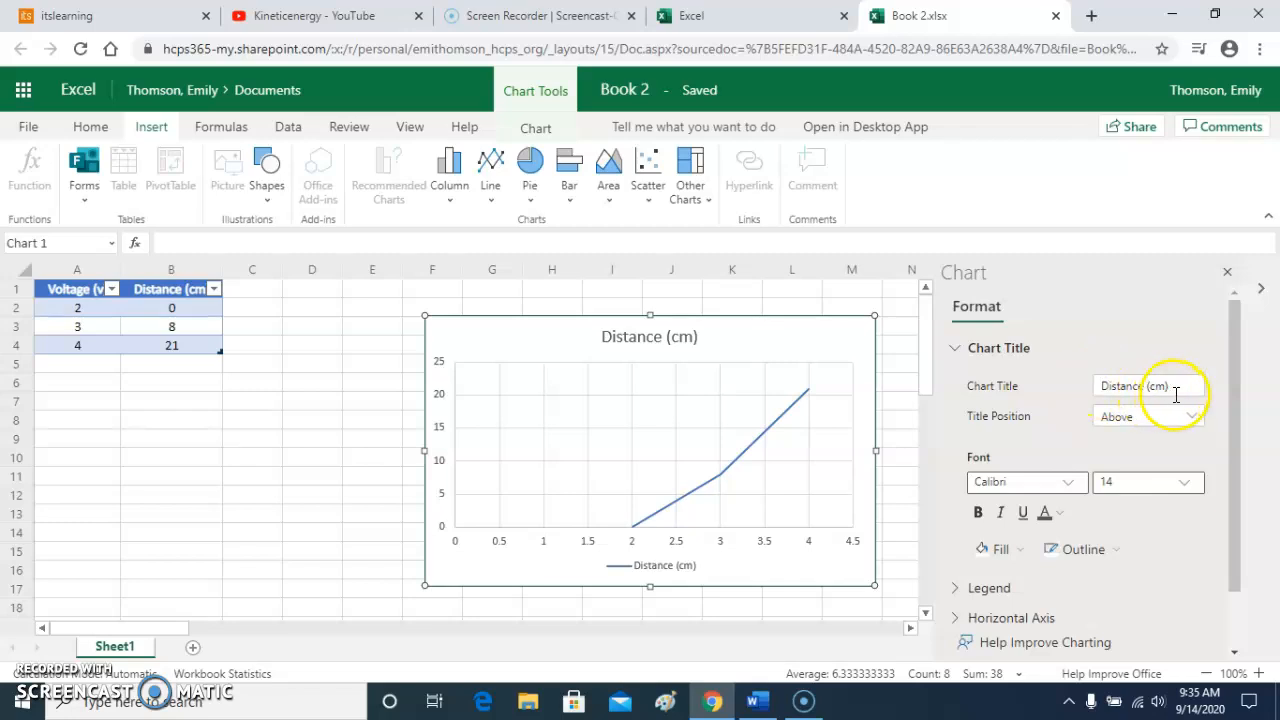
{"action": "left_click", "coordinate": [1176, 390]}
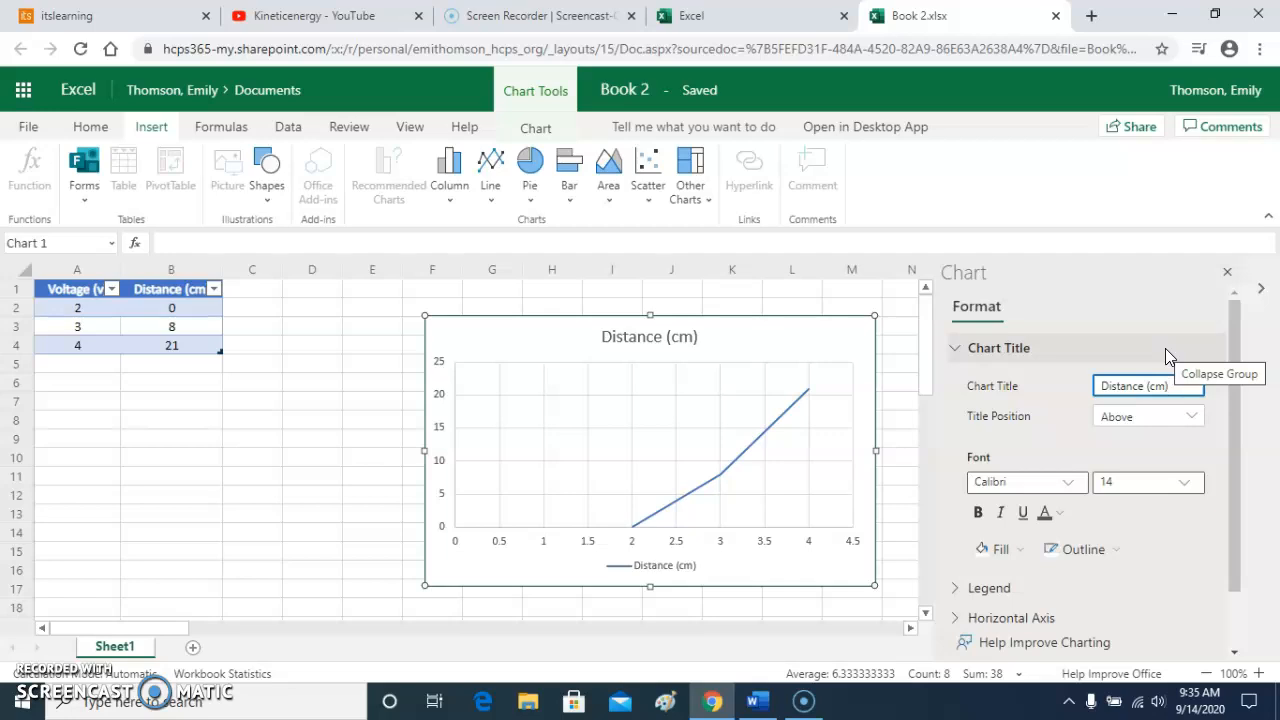
{"action": "key", "text": "BackSpace"}
{"action": "key", "text": "BackSpace"}
{"action": "key", "text": "BackSpace"}
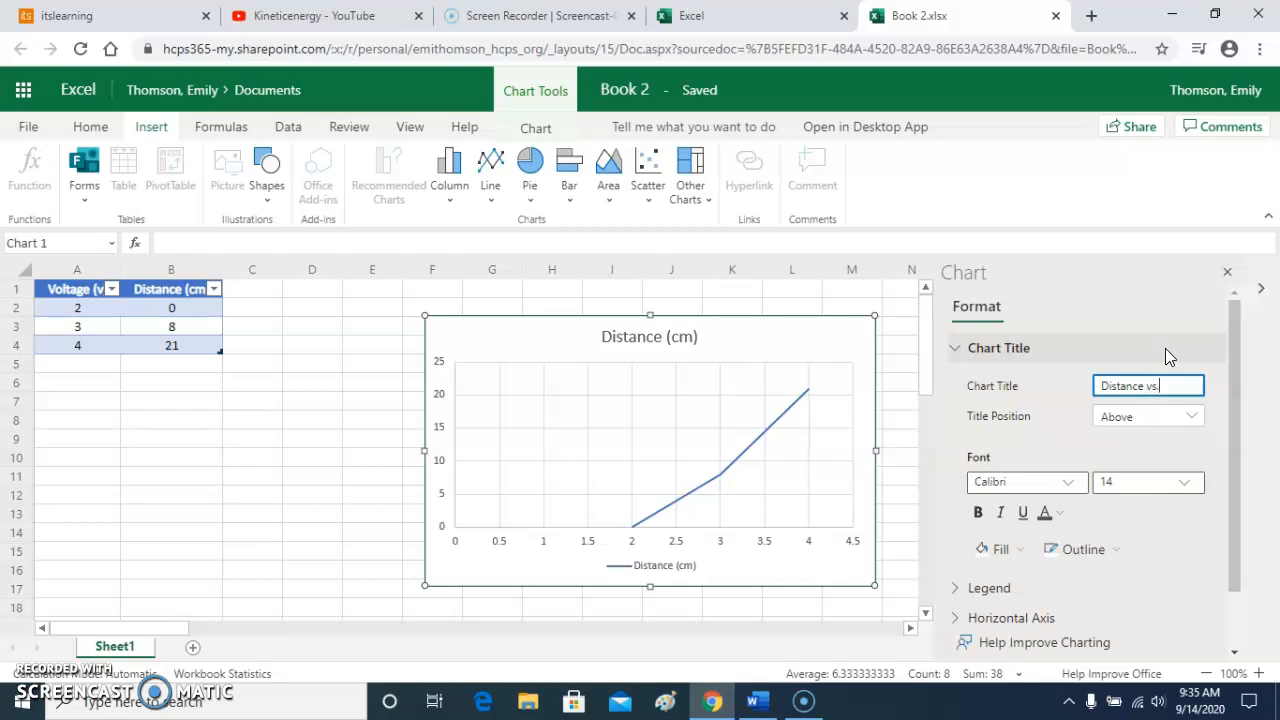
{"action": "type", "text": "vs. Voltage"}
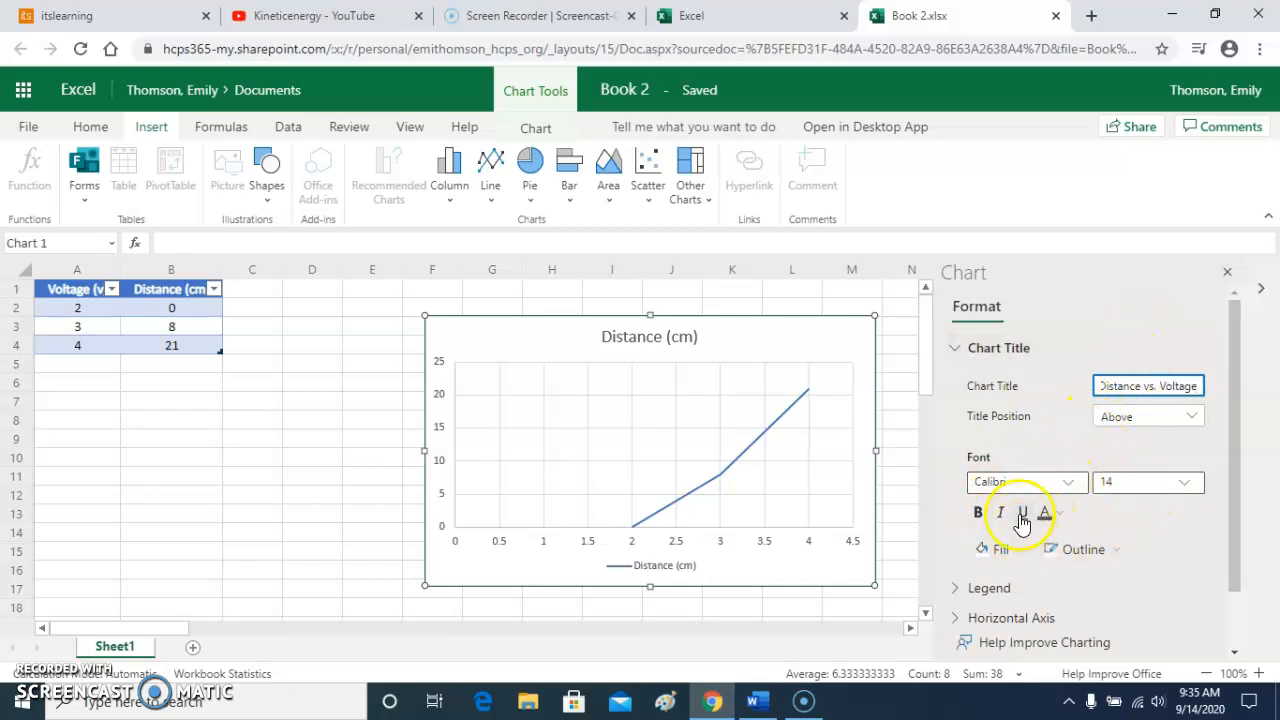
Set the chart's horizontal axis bounds to a minimum of 2 and a maximum of 4
{"action": "left_click", "coordinate": [956, 347]}
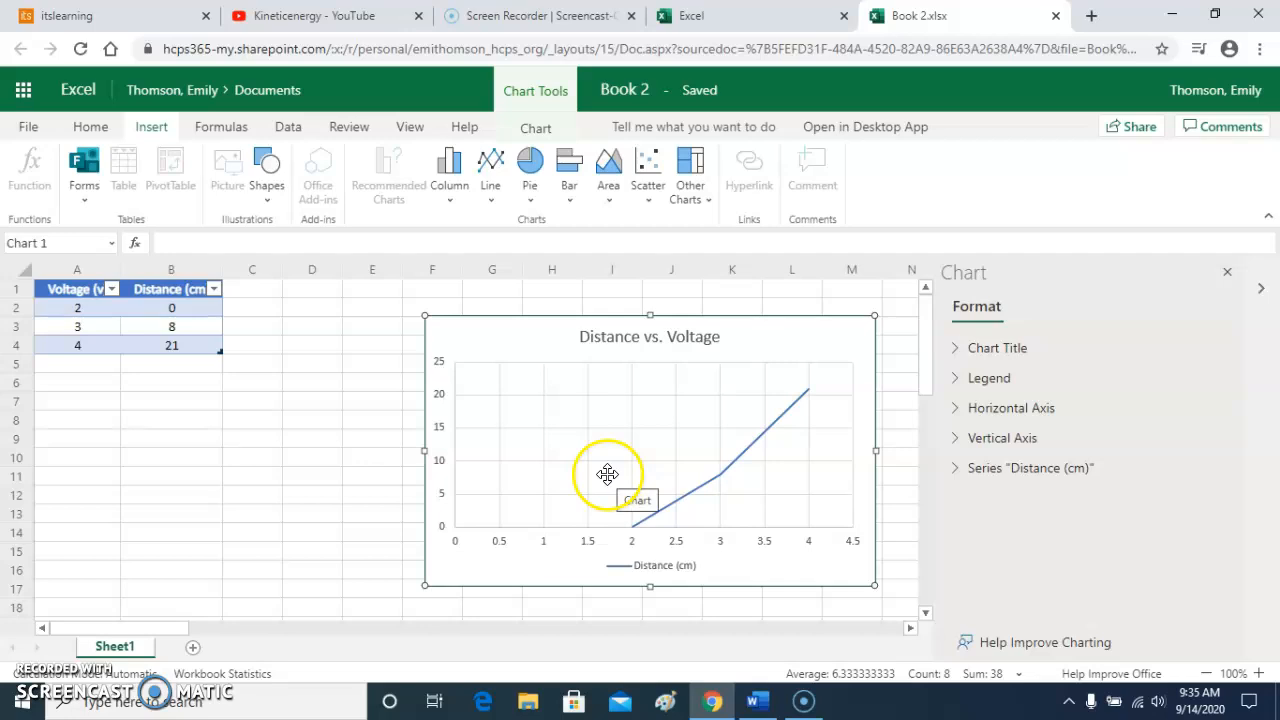
{"action": "left_click", "coordinate": [956, 410]}
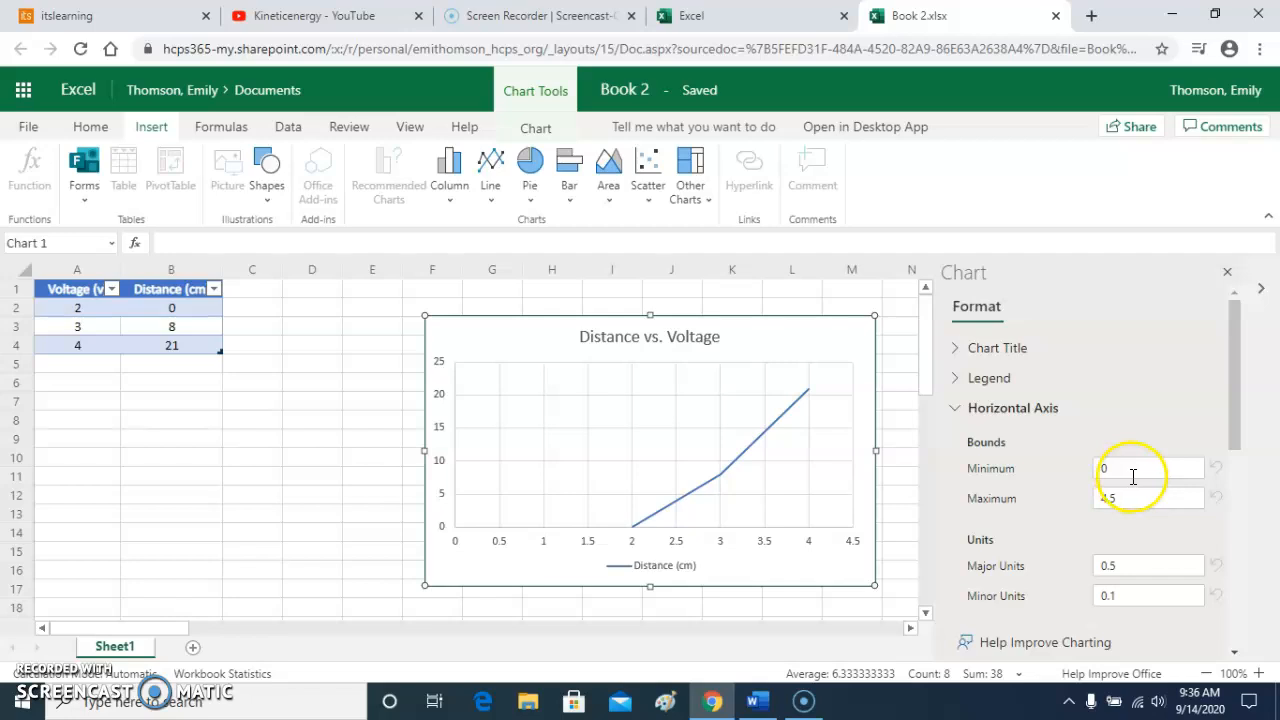
{"action": "scroll", "coordinate": [1130, 472], "scroll_direction": "down", "scroll_amount": 2}
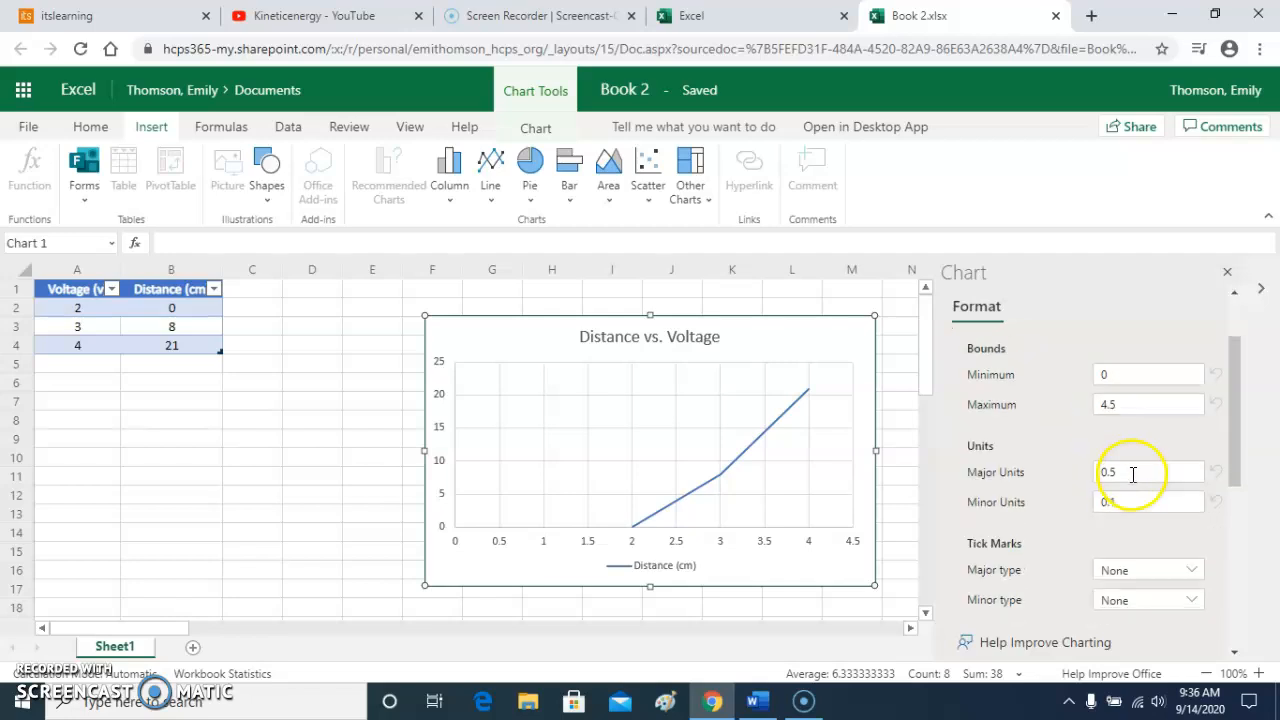
{"action": "left_click", "coordinate": [1121, 374]}
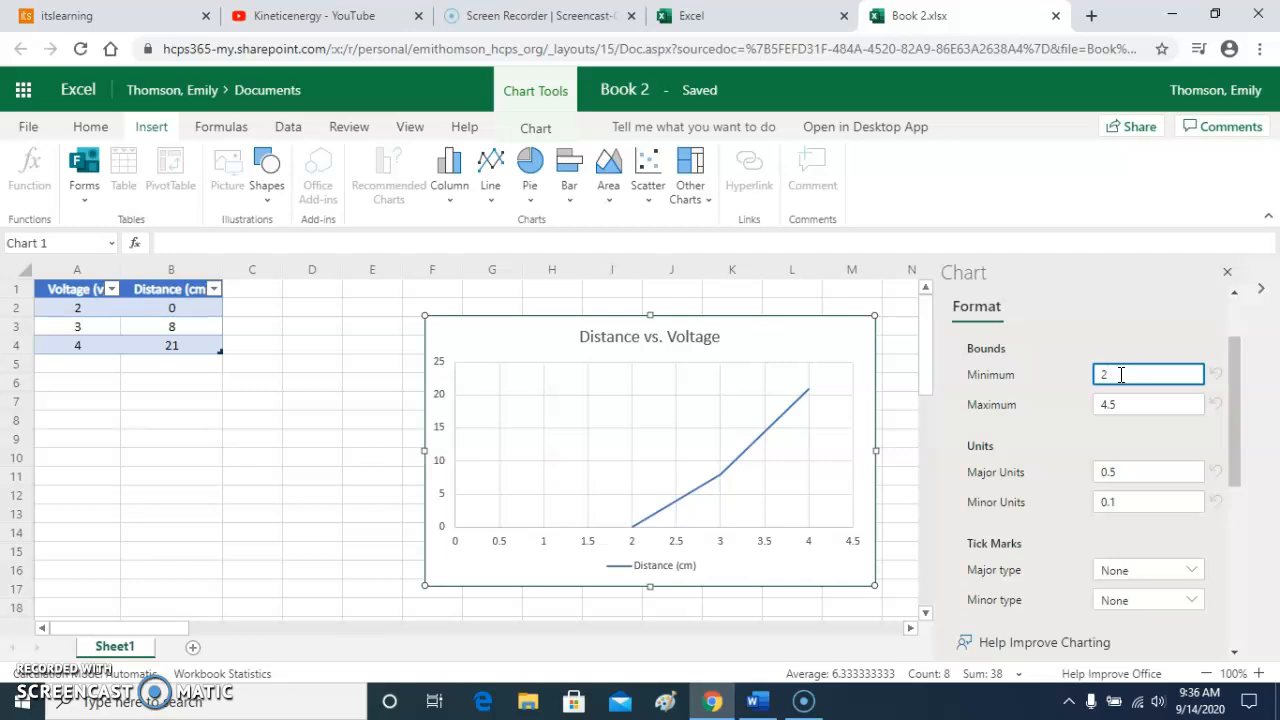
{"action": "type", "text": "2"}
{"action": "left_click", "coordinate": [1121, 404]}
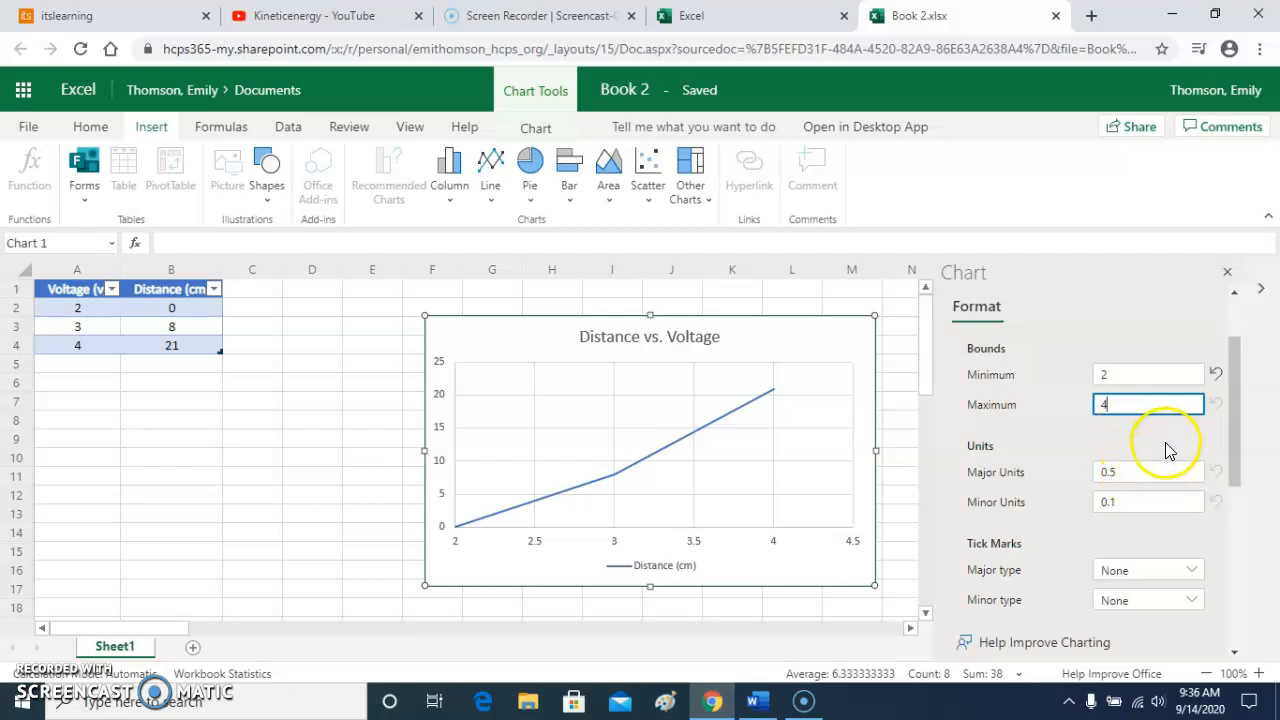
{"action": "left_click", "coordinate": [1124, 440]}
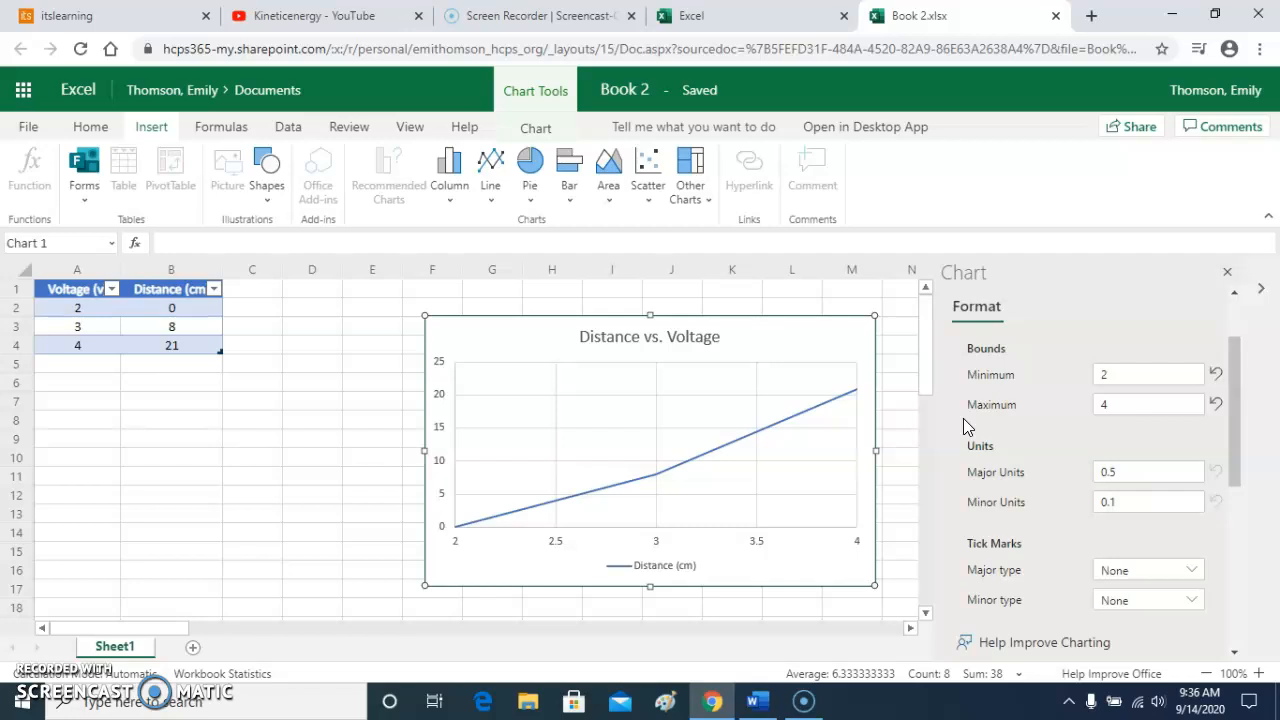
Collapse the horizontal axis settings and close the chart's formatting options
{"action": "scroll", "coordinate": [1007, 410], "scroll_direction": "up", "scroll_amount": 1}
{"action": "scroll", "coordinate": [1030, 425], "scroll_direction": "down", "scroll_amount": 1}
{"action": "scroll", "coordinate": [1059, 439], "scroll_direction": "down", "scroll_amount": 1}
{"action": "scroll", "coordinate": [1000, 410], "scroll_direction": "up", "scroll_amount": 2}
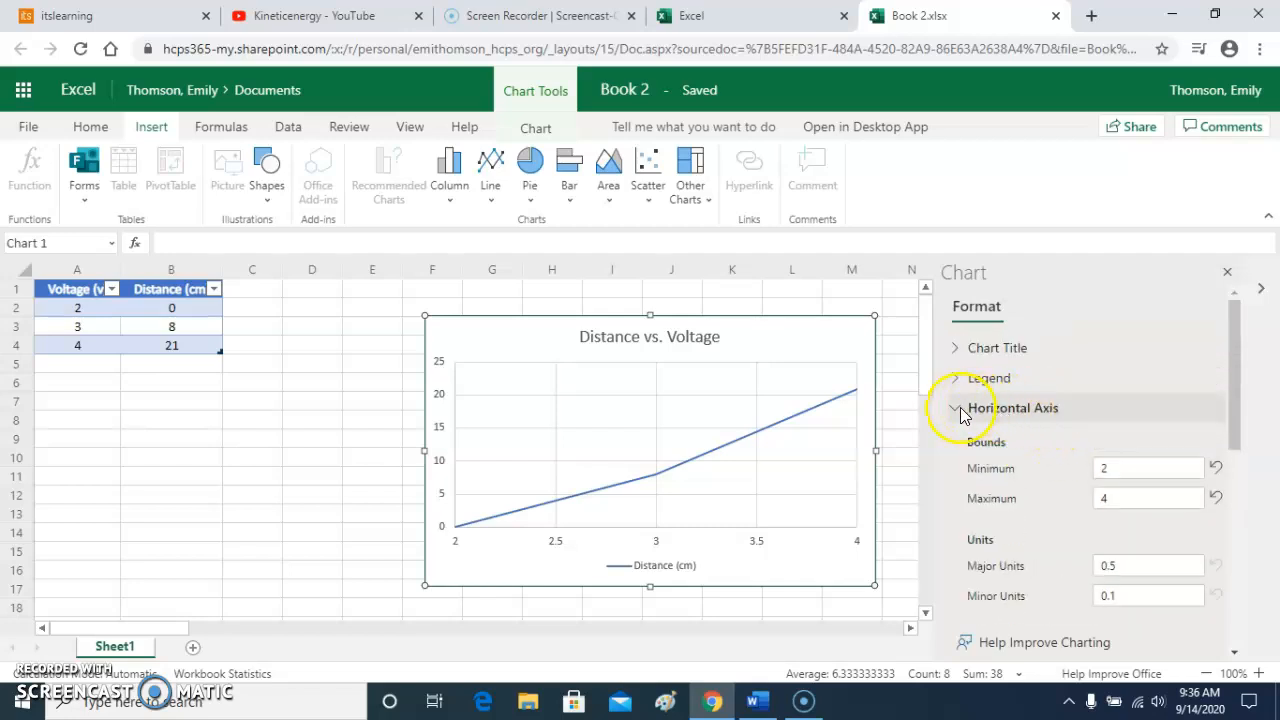
{"action": "left_click", "coordinate": [955, 410]}
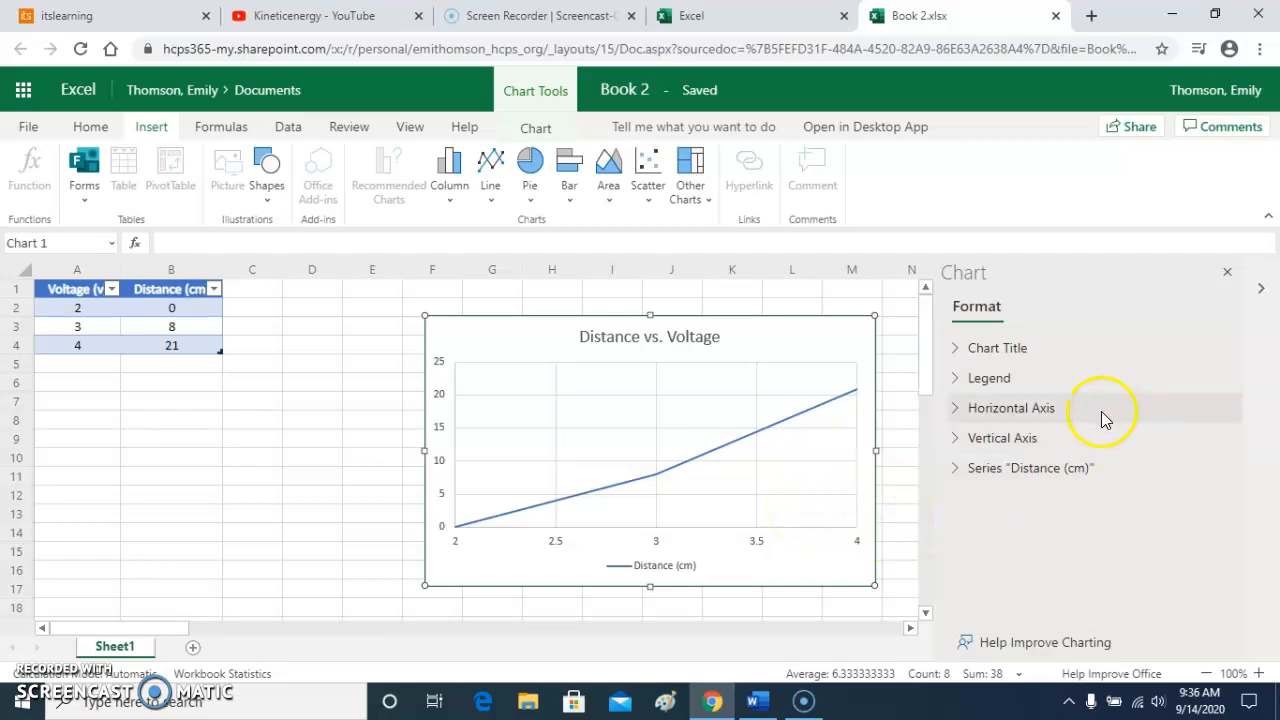
{"action": "left_click", "coordinate": [1229, 277]}
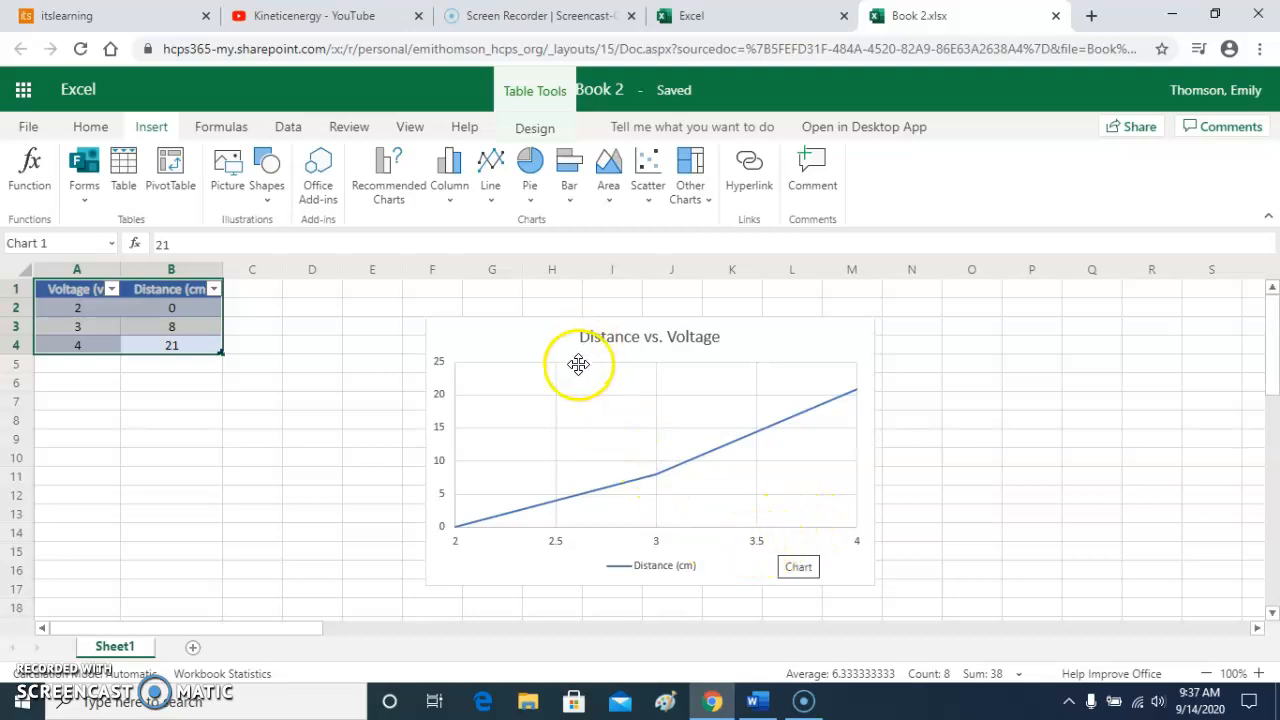
Add a title below the chart's horizontal axis reading "Voltage (v)"
{"action": "left_click", "coordinate": [591, 400]}
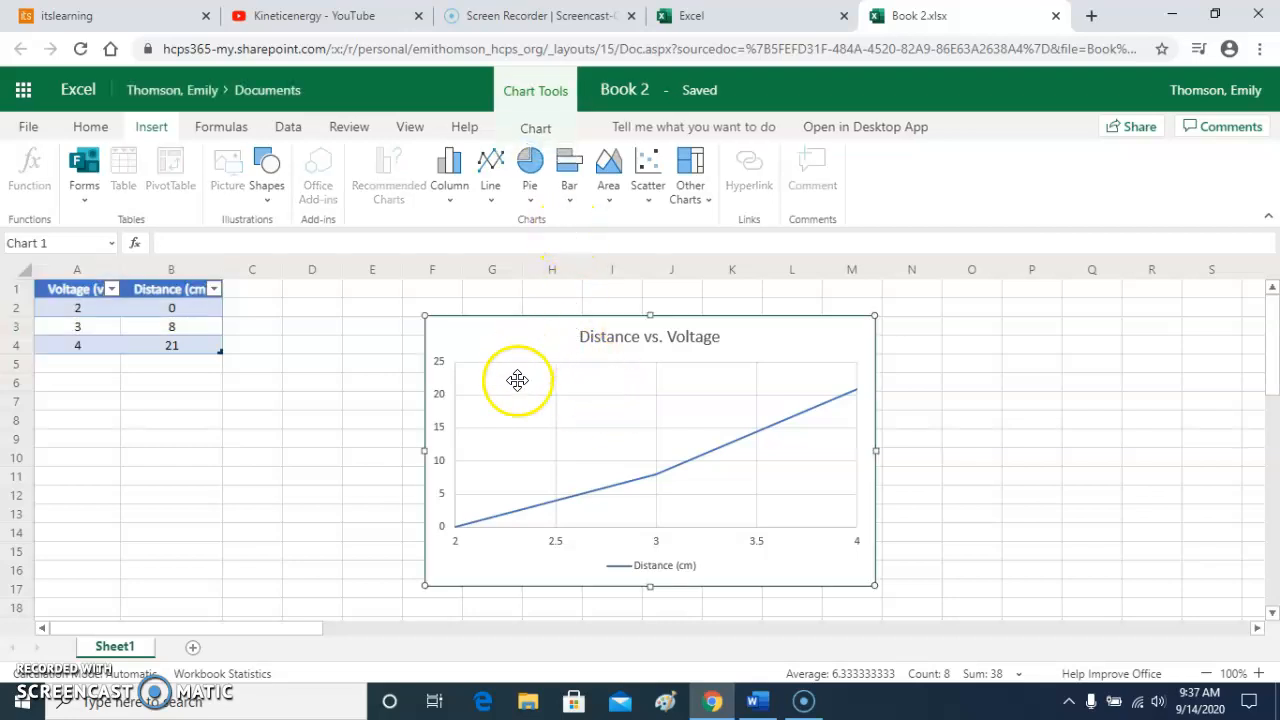
{"action": "left_click", "coordinate": [537, 128]}
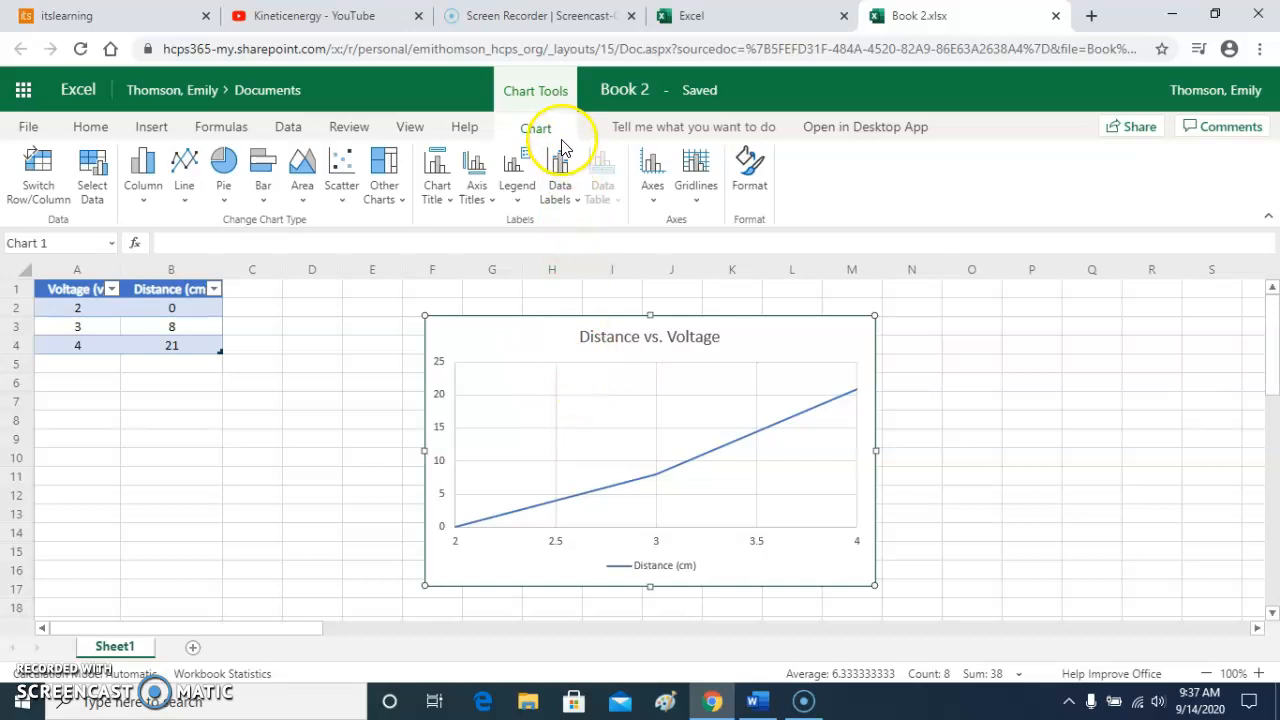
{"action": "left_click", "coordinate": [488, 202]}
{"action": "mouse_move", "coordinate": [488, 229]}
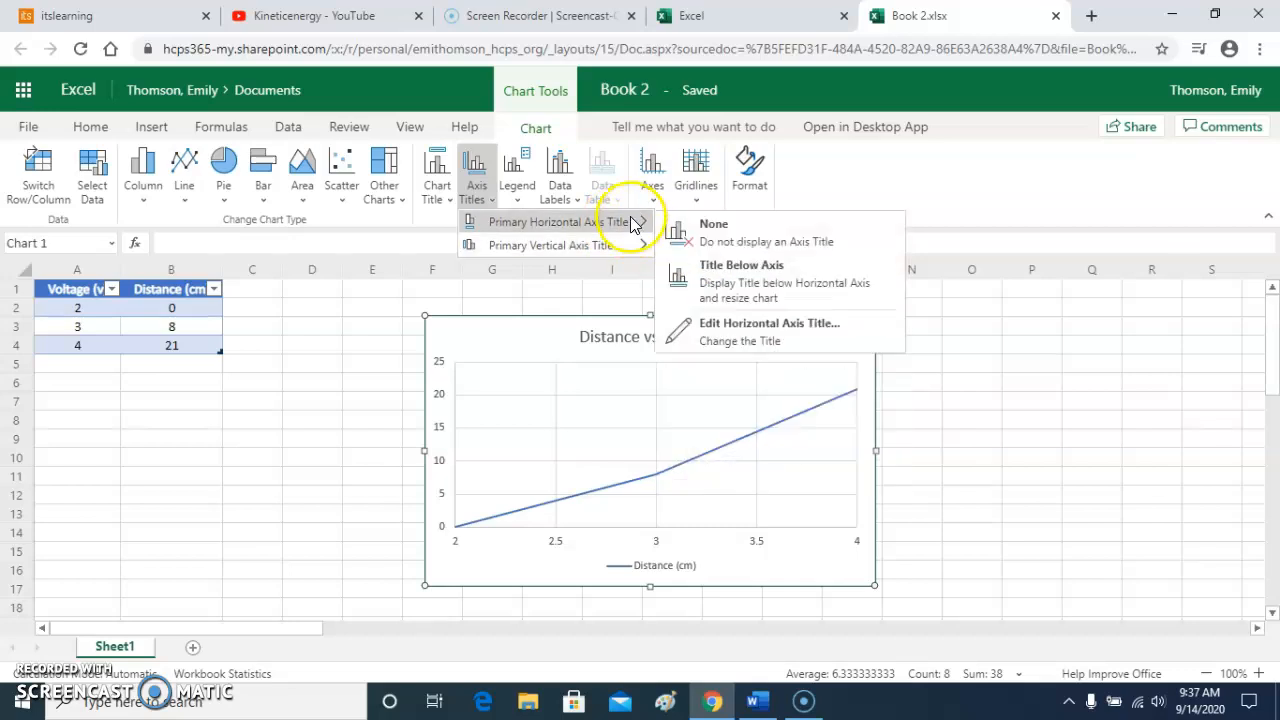
{"action": "left_click", "coordinate": [755, 290]}
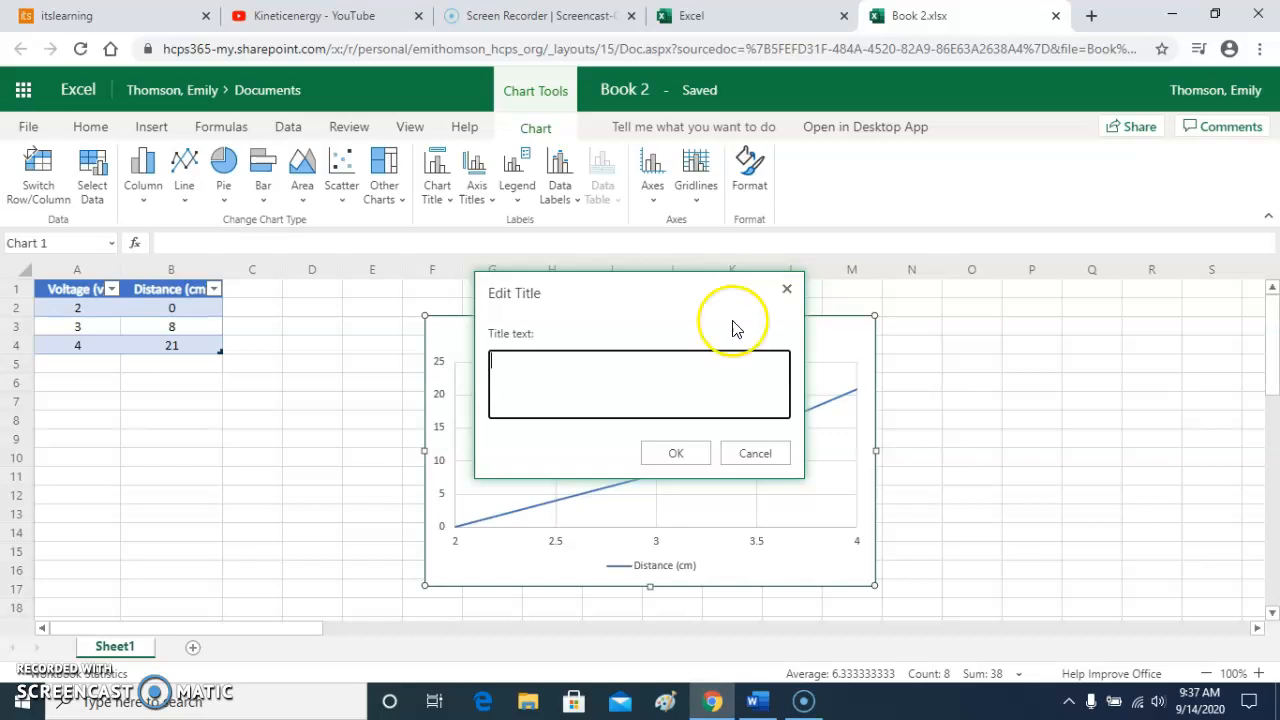
{"action": "left_click", "coordinate": [693, 362]}
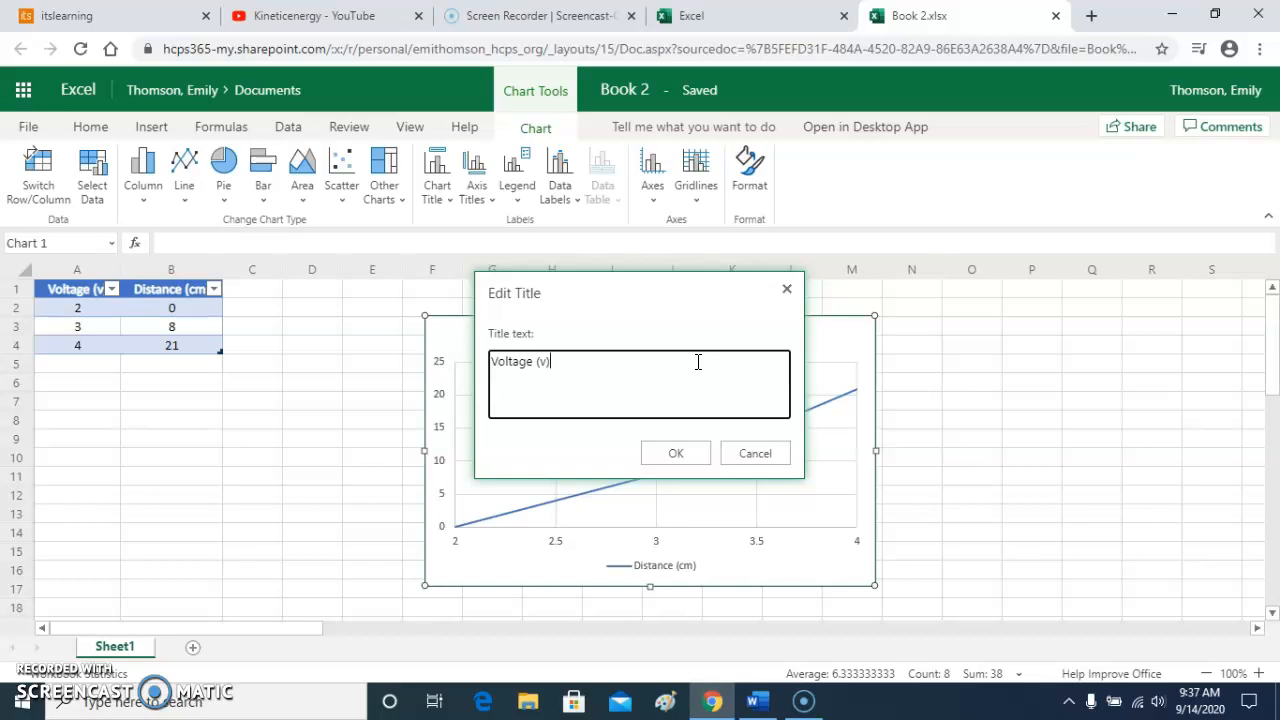
{"action": "left_click", "coordinate": [676, 455]}
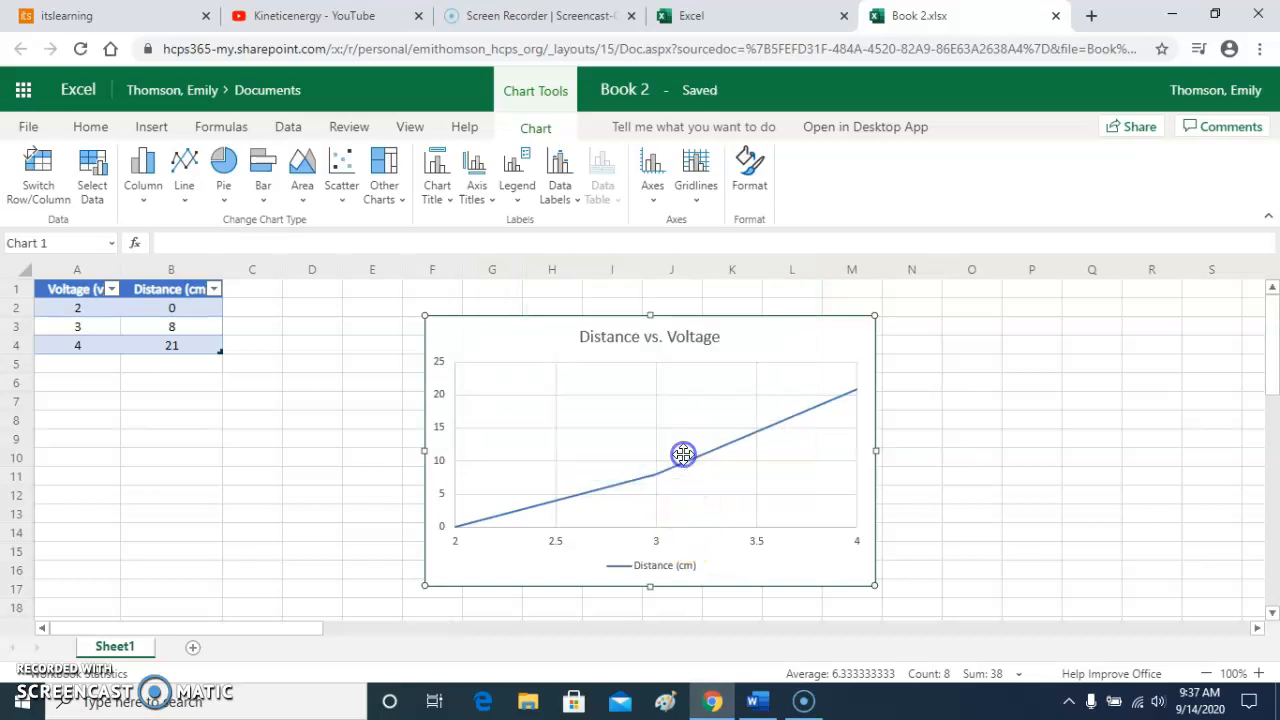
{"action": "left_click", "coordinate": [660, 535]}
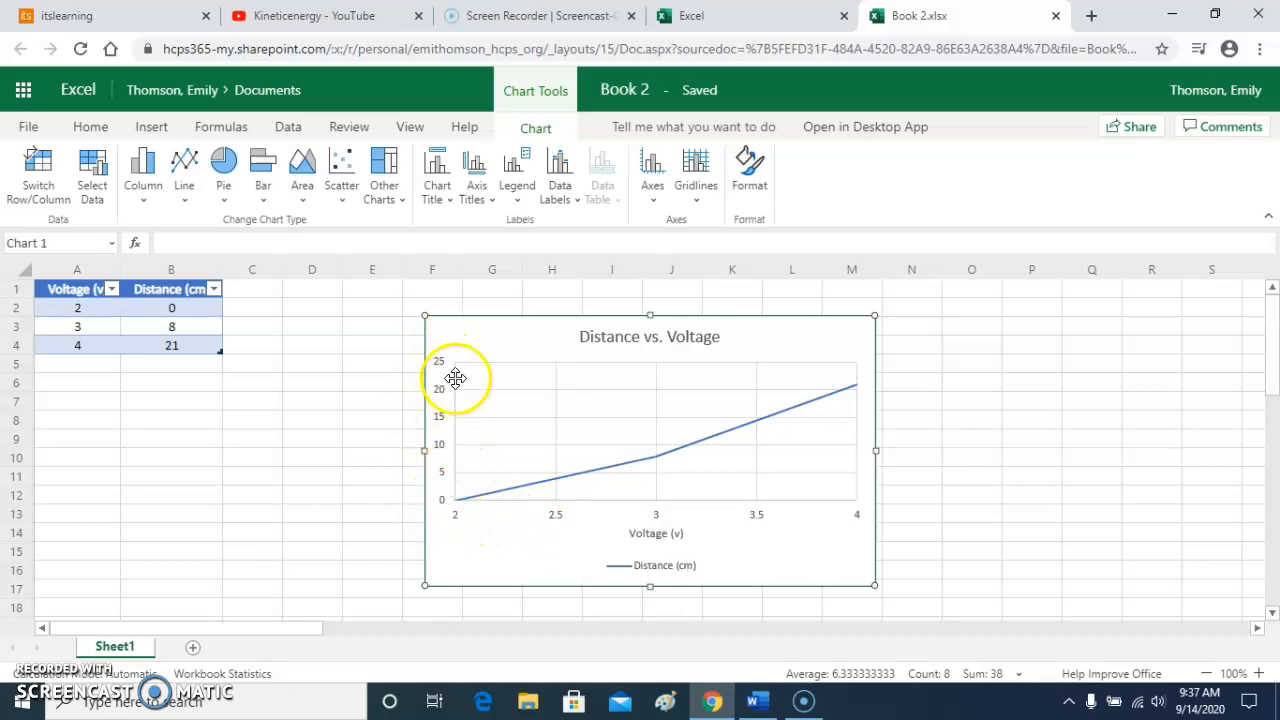
Add a rotated title reading "Distance (cm)" to the chart's vertical axis, and deselect the chart
{"action": "left_click", "coordinate": [478, 199]}
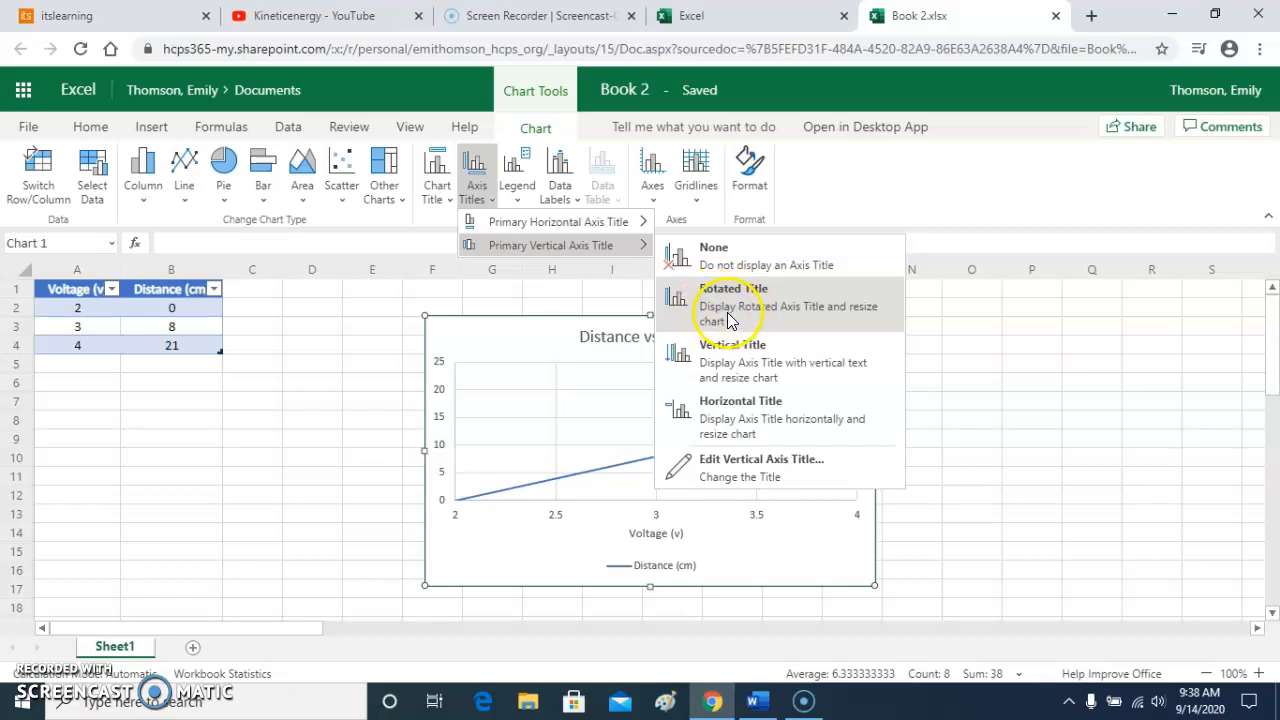
{"action": "left_click", "coordinate": [728, 318]}
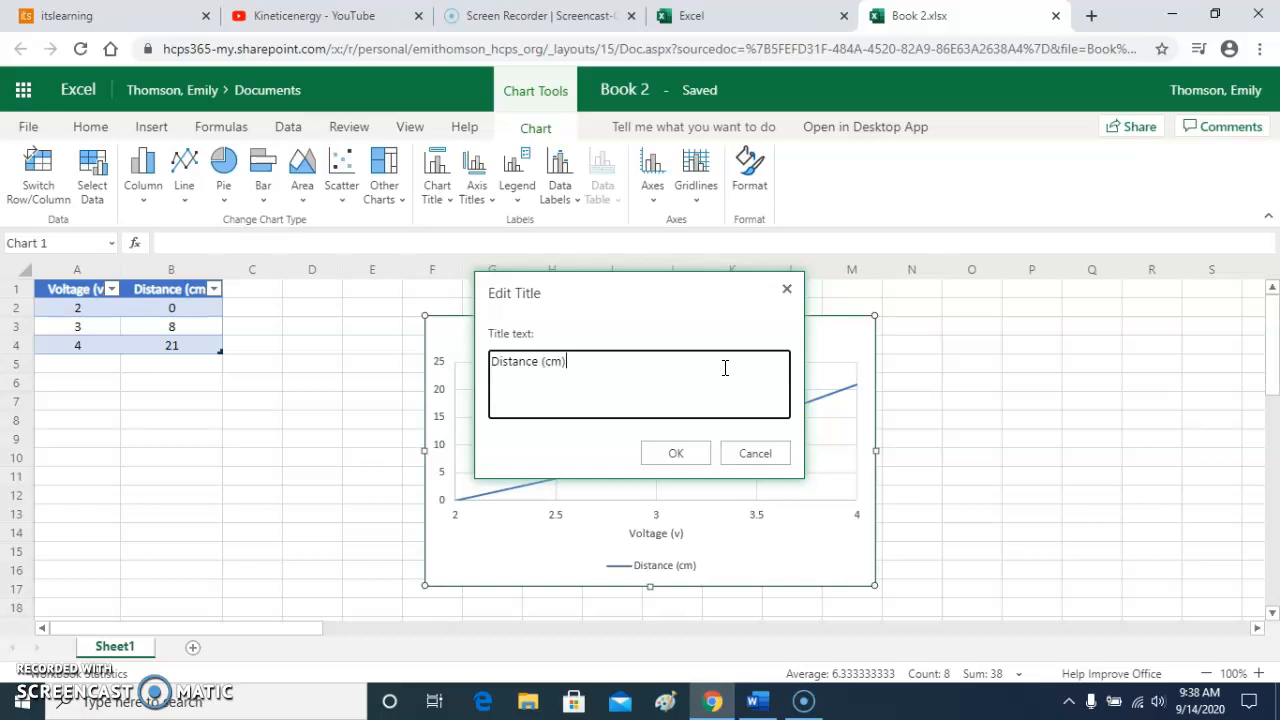
{"action": "left_click", "coordinate": [676, 453]}
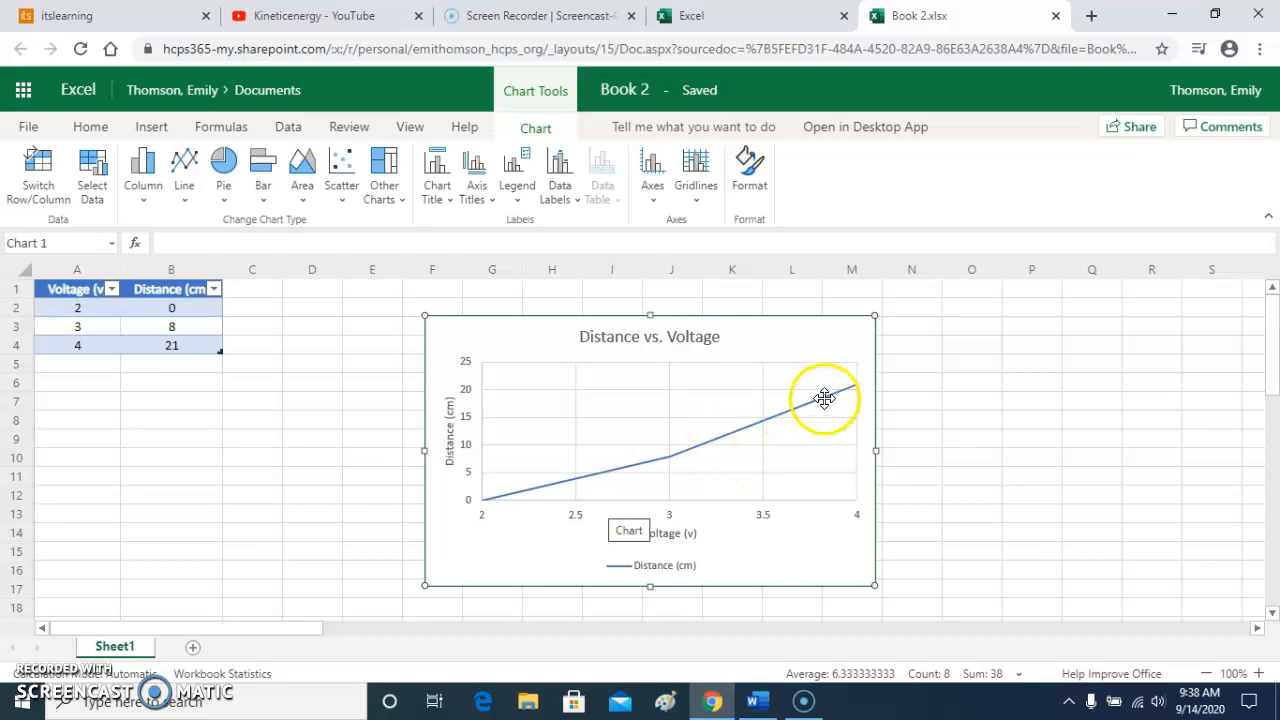
{"action": "left_click", "coordinate": [973, 566]}
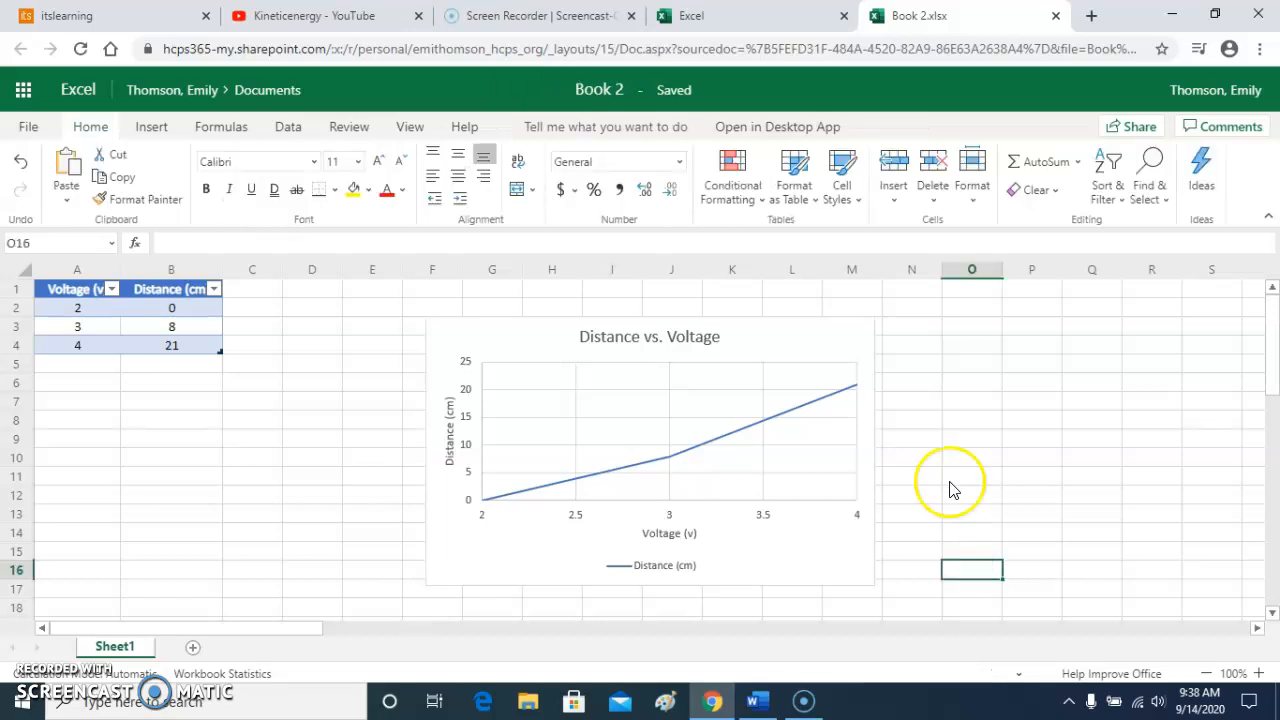